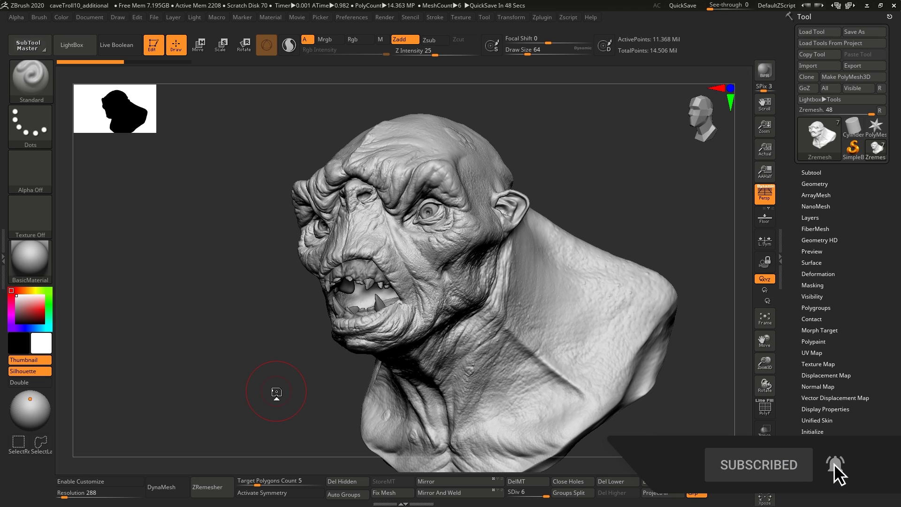
Review the interface configuration options and toggle interface customization mode on and back off
{"action": "right_click_drag", "start_coordinate": [489, 248], "coordinate": [473, 213], "text": "alt"}
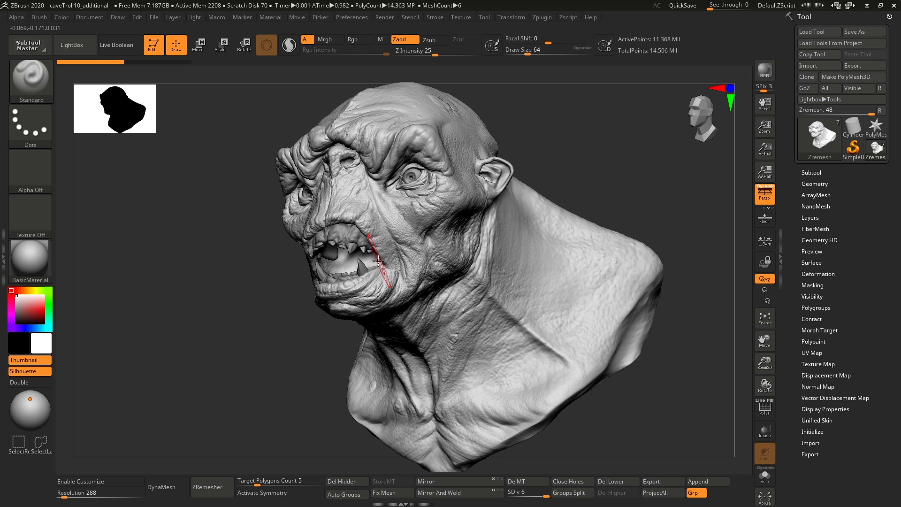
{"action": "left_click", "coordinate": [365, 19]}
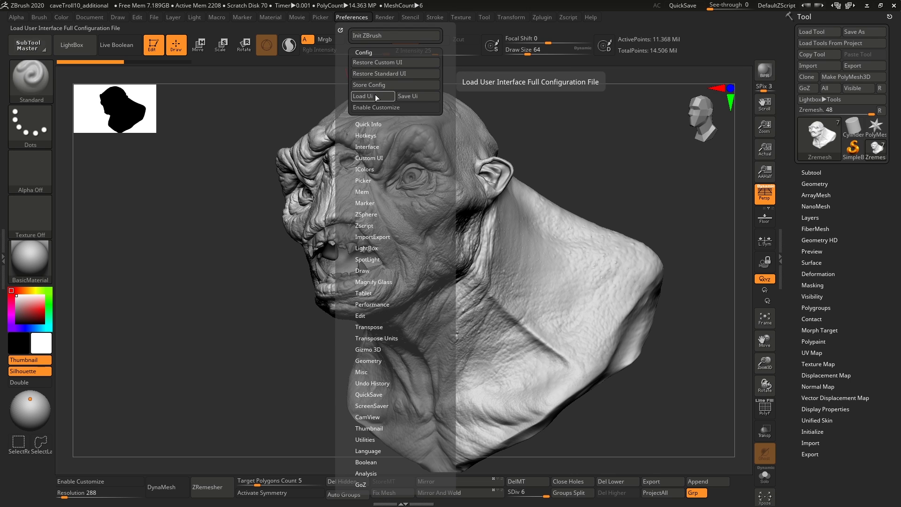
{"action": "left_click", "coordinate": [369, 135]}
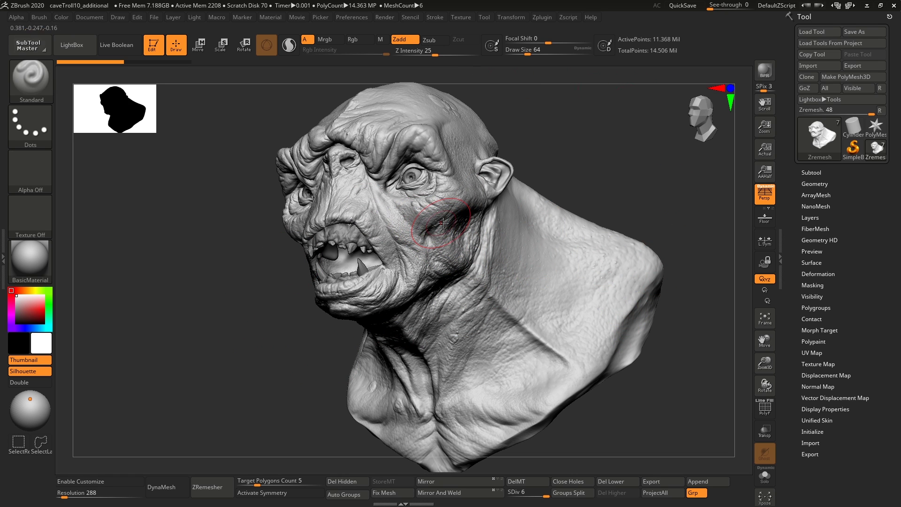
{"action": "right_click_drag", "start_coordinate": [430, 190], "coordinate": [424, 211], "text": "alt"}
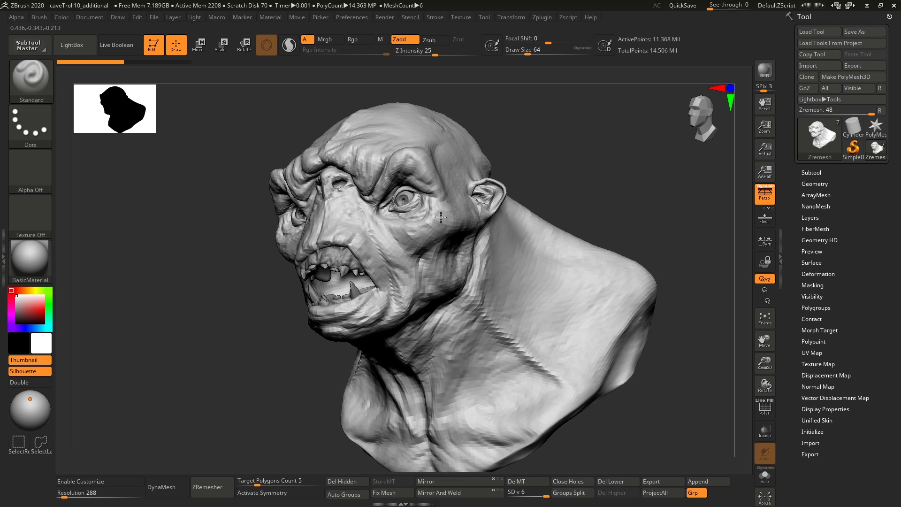
{"action": "left_click", "coordinate": [356, 18]}
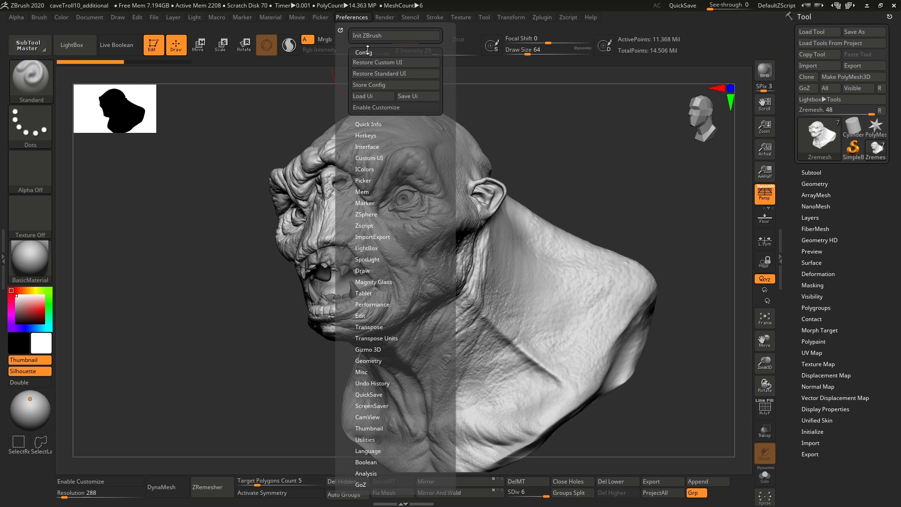
{"action": "left_click", "coordinate": [380, 107]}
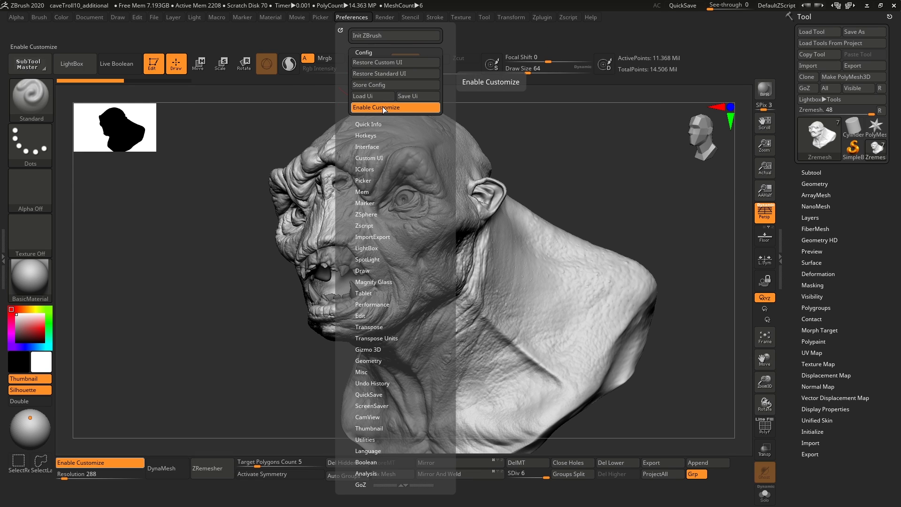
{"action": "left_click", "coordinate": [98, 466]}
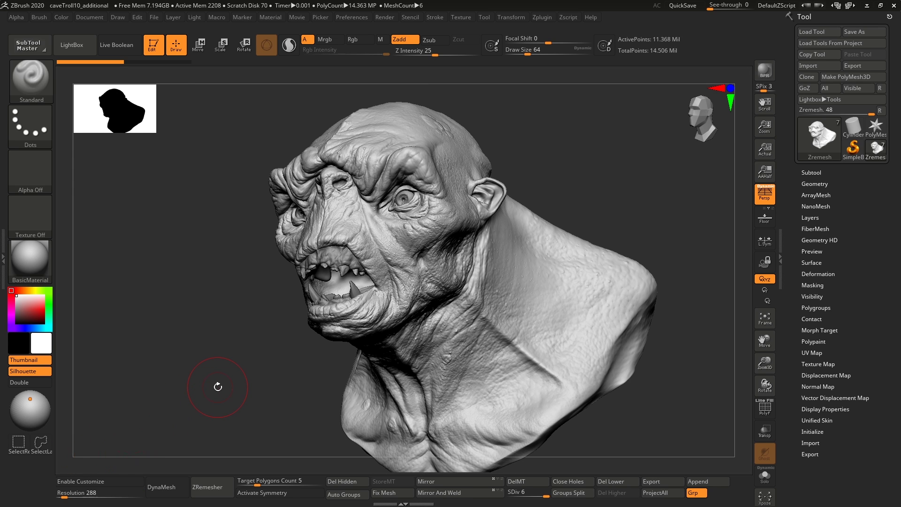
Open the Geometry settings and try to move a copy of the Del Lower command onto the interface using customization mode
{"action": "left_click", "coordinate": [815, 217]}
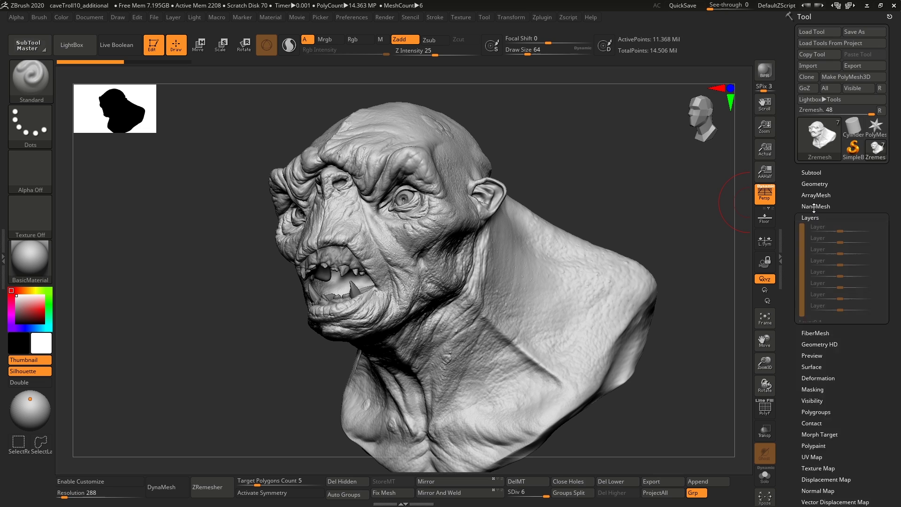
{"action": "left_click", "coordinate": [815, 183]}
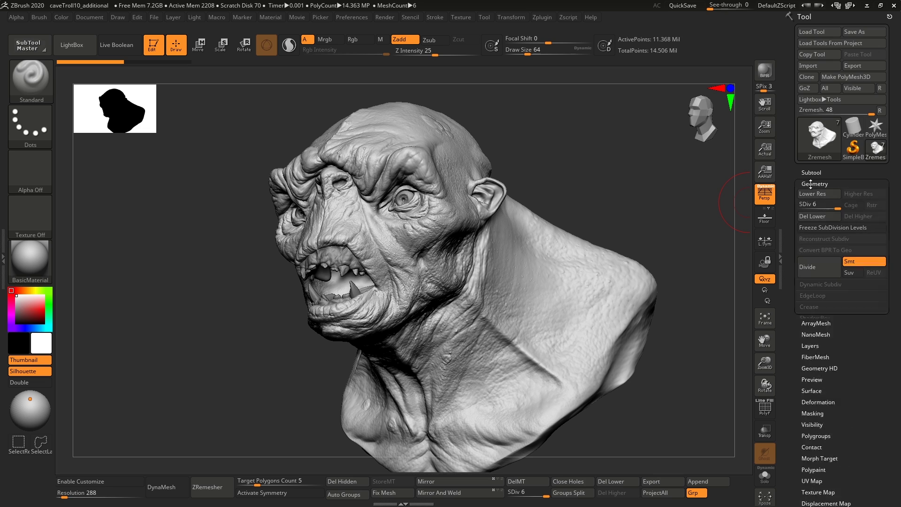
{"action": "key", "text": "ctrl"}
{"action": "left_click", "coordinate": [819, 218], "text": "ctrl+alt"}
{"action": "left_click", "coordinate": [678, 175], "text": "ctrl+alt"}
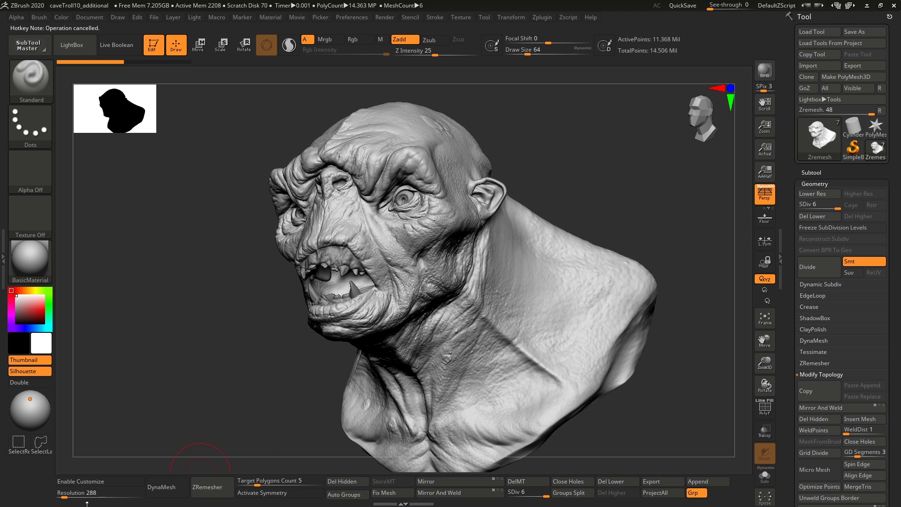
{"action": "left_click", "coordinate": [89, 481]}
{"action": "mouse_move", "coordinate": [818, 216]}
{"action": "left_mouse_down", "text": "ctrl+alt"}
{"action": "mouse_move", "coordinate": [676, 60]}
{"action": "mouse_move", "coordinate": [719, 59]}
{"action": "mouse_move", "coordinate": [710, 60]}
{"action": "mouse_move", "coordinate": [687, 136]}
{"action": "mouse_move", "coordinate": [620, 201]}
{"action": "mouse_move", "coordinate": [611, 174]}
{"action": "mouse_move", "coordinate": [604, 189]}
{"action": "mouse_move", "coordinate": [623, 176]}
{"action": "left_mouse_up", "text": "ctrl+alt"}
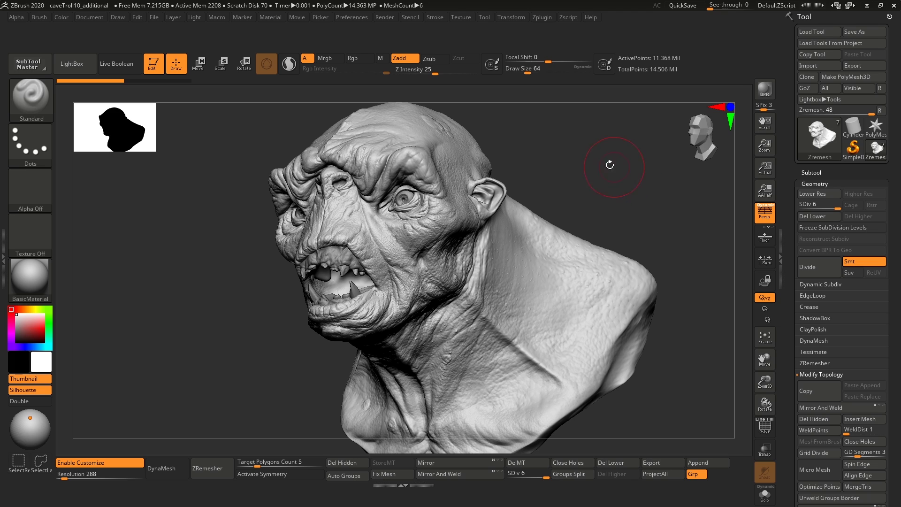
{"action": "left_click", "coordinate": [111, 463]}
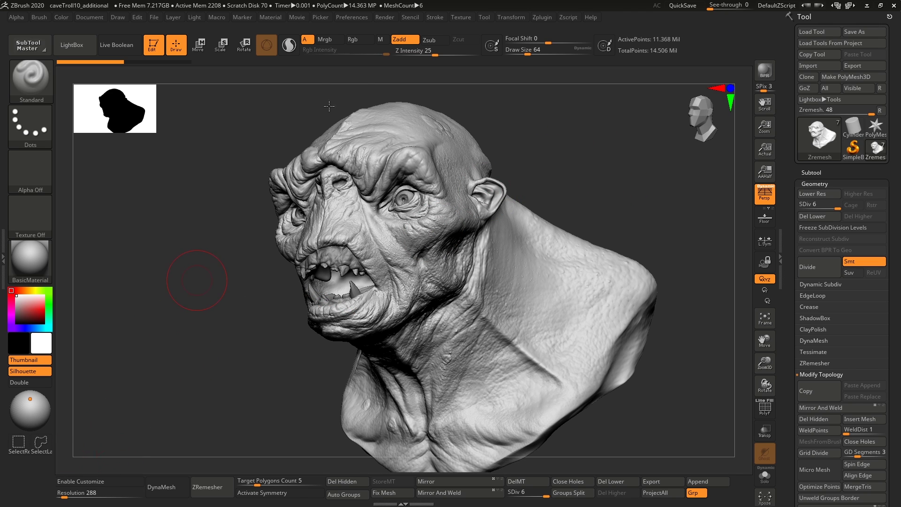
Inspect the option for saving the UI configuration, the SubTool Master shortcut and the list of available plugins
{"action": "left_click", "coordinate": [360, 18]}
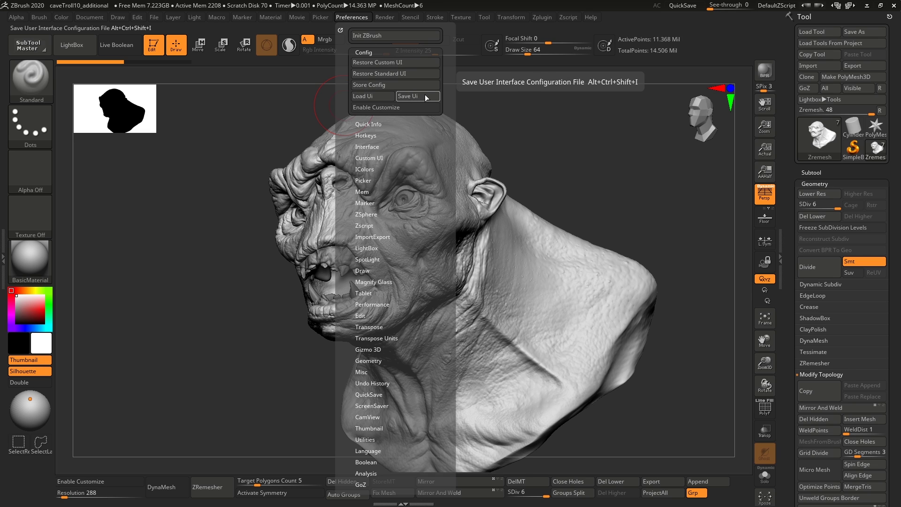
{"action": "right_click_drag", "start_coordinate": [396, 214], "coordinate": [410, 210]}
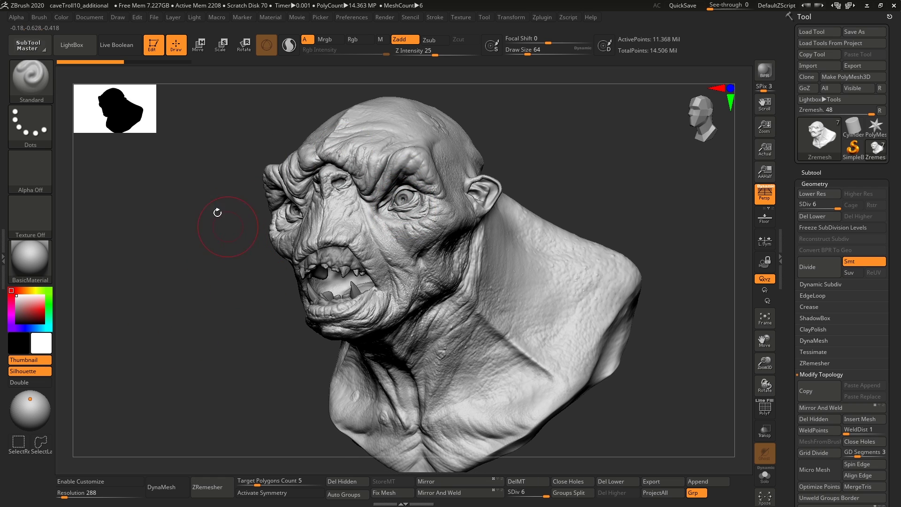
{"action": "left_click", "coordinate": [35, 48]}
{"action": "left_click", "coordinate": [112, 83]}
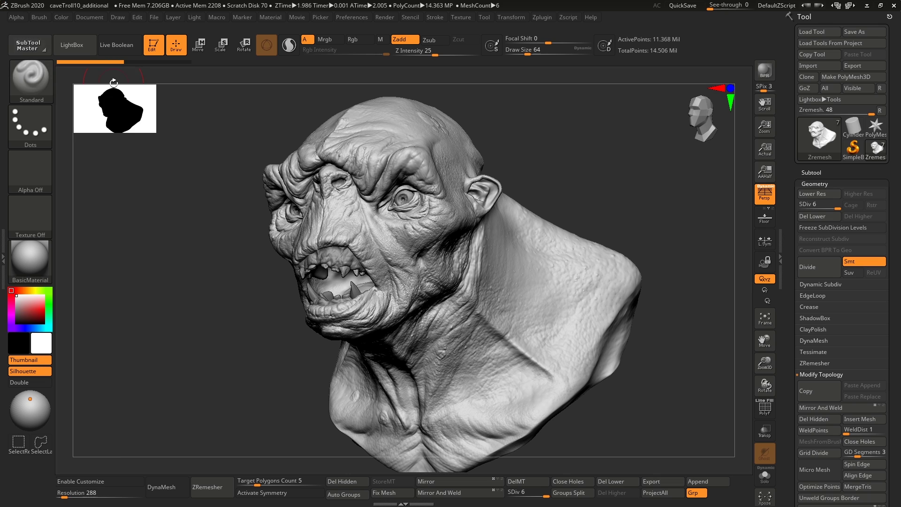
{"action": "left_click", "coordinate": [543, 19]}
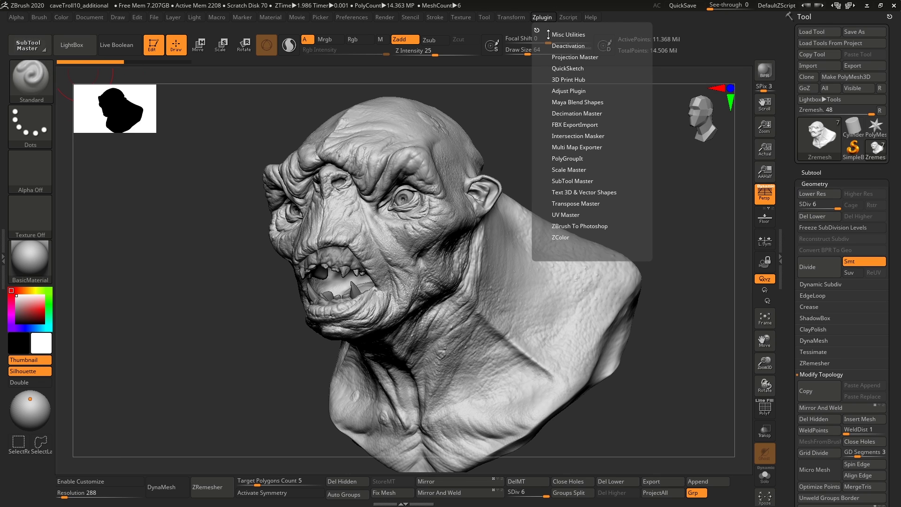
Toggle the thumbnail, its silhouette mode and double-sided display to compare them, restoring each to its original state
{"action": "left_click", "coordinate": [33, 359]}
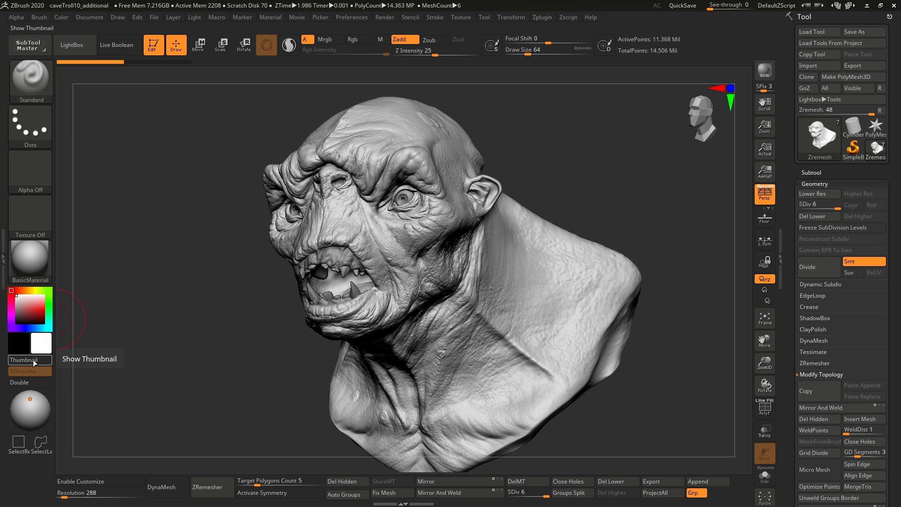
{"action": "left_click", "coordinate": [33, 359]}
{"action": "left_click", "coordinate": [33, 371]}
{"action": "left_click", "coordinate": [33, 372]}
{"action": "left_click", "coordinate": [33, 371]}
{"action": "left_click", "coordinate": [33, 372]}
{"action": "left_click", "coordinate": [33, 371]}
{"action": "left_click", "coordinate": [33, 373]}
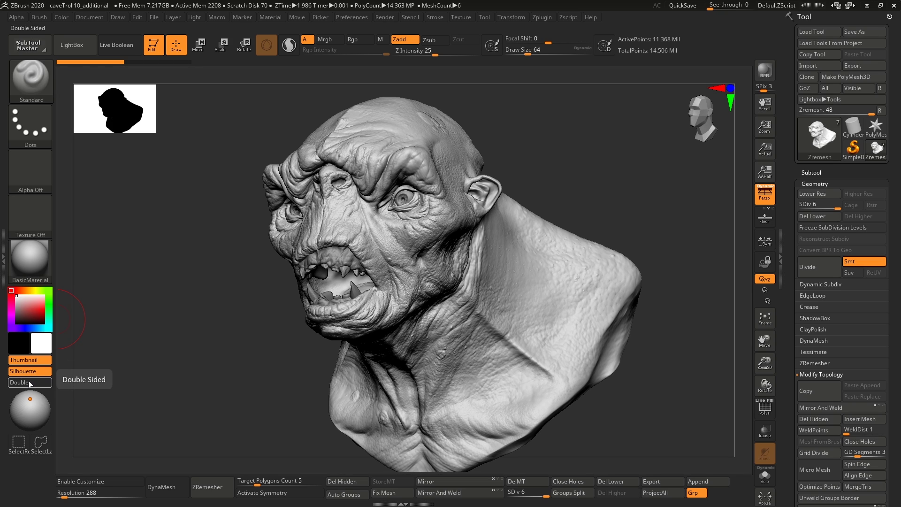
{"action": "left_click", "coordinate": [31, 383]}
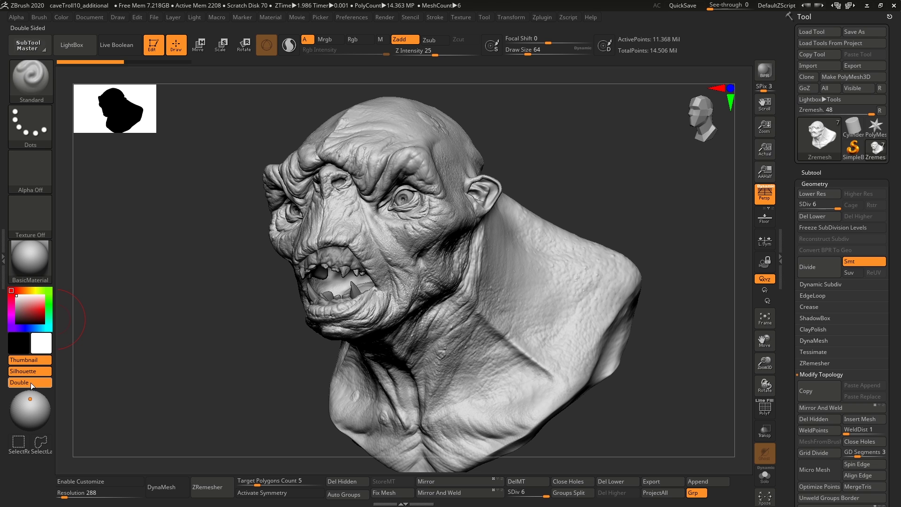
{"action": "left_click", "coordinate": [31, 384]}
Try different light placements on the BasicMaterial preview sphere and settle the light slightly above the sphere's center
{"action": "left_click", "coordinate": [22, 405]}
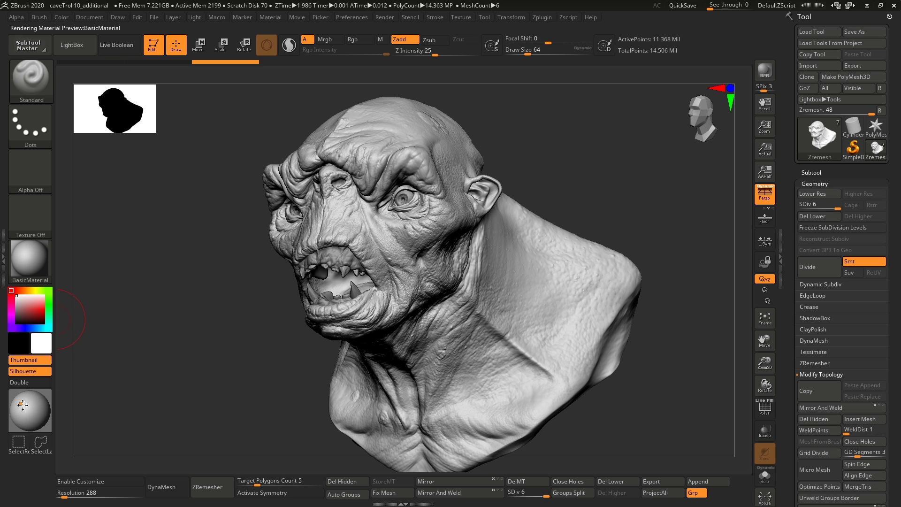
{"action": "mouse_move", "coordinate": [25, 409]}
{"action": "left_mouse_down"}
{"action": "mouse_move", "coordinate": [39, 413]}
{"action": "mouse_move", "coordinate": [23, 407]}
{"action": "left_mouse_up"}
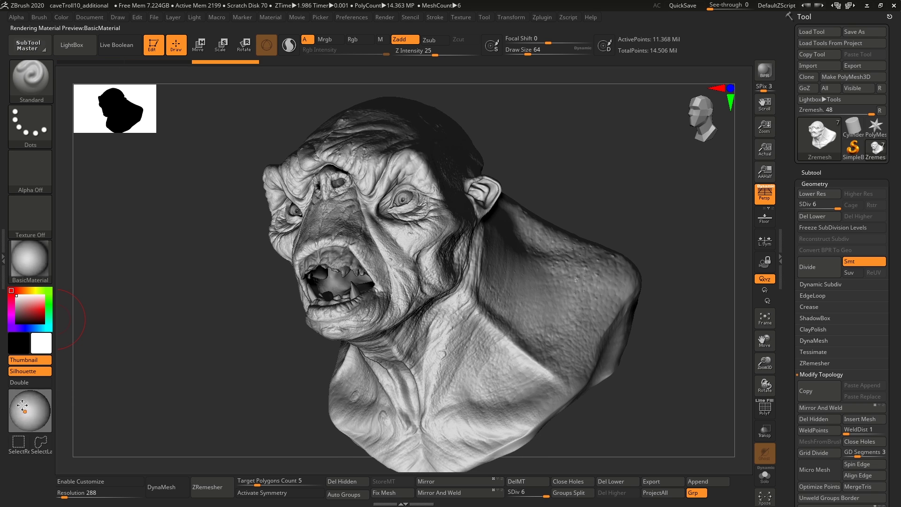
{"action": "left_click", "coordinate": [23, 406]}
{"action": "left_click", "coordinate": [23, 403]}
{"action": "left_click", "coordinate": [24, 399]}
{"action": "left_click", "coordinate": [24, 395]}
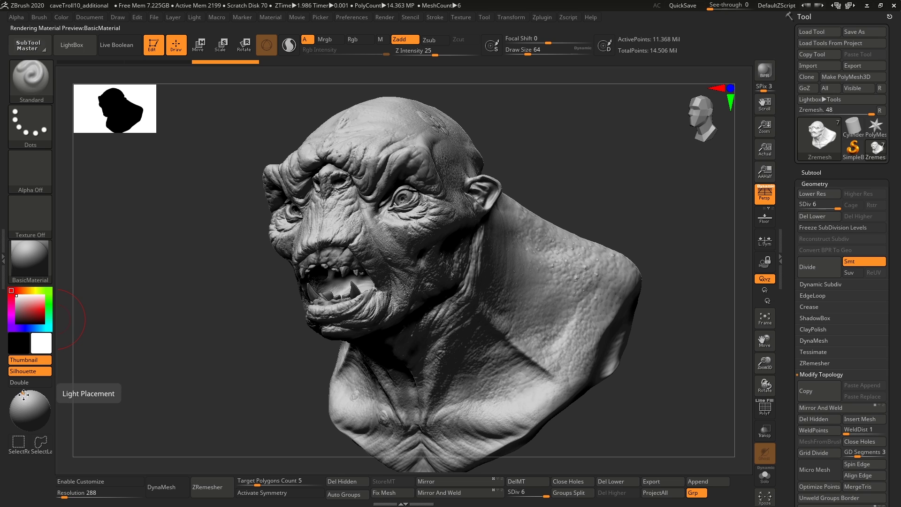
{"action": "left_click", "coordinate": [24, 395]}
{"action": "left_click", "coordinate": [26, 397]}
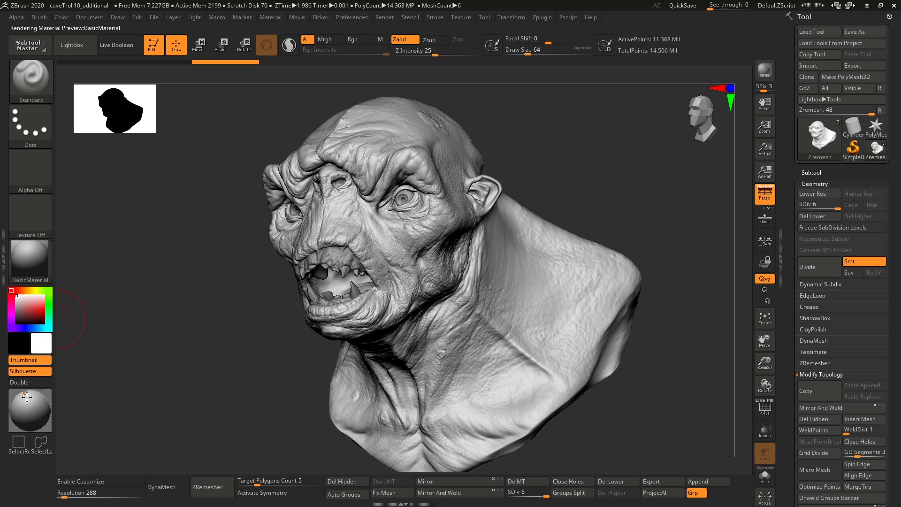
{"action": "left_click", "coordinate": [30, 399]}
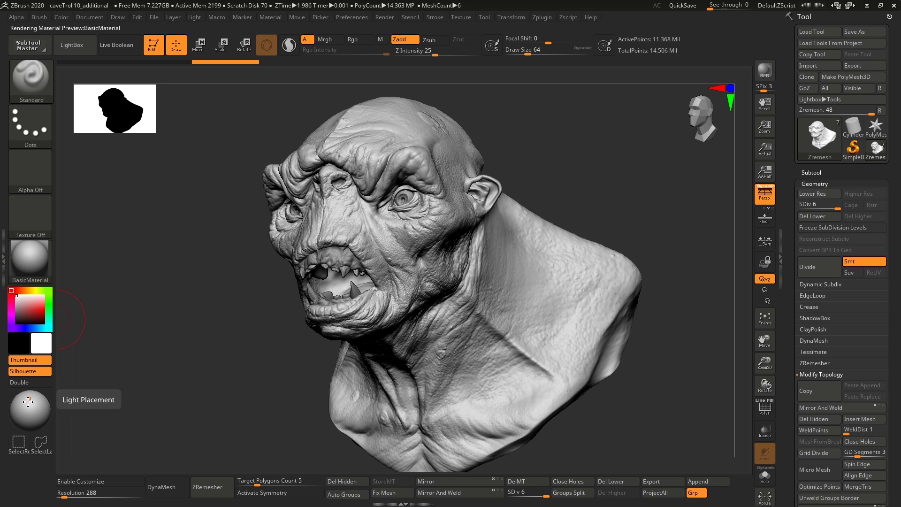
Switch the active selection brush between SelectRect and SelectLasso, dismissing the note about the selection brush
{"action": "left_click", "coordinate": [18, 446]}
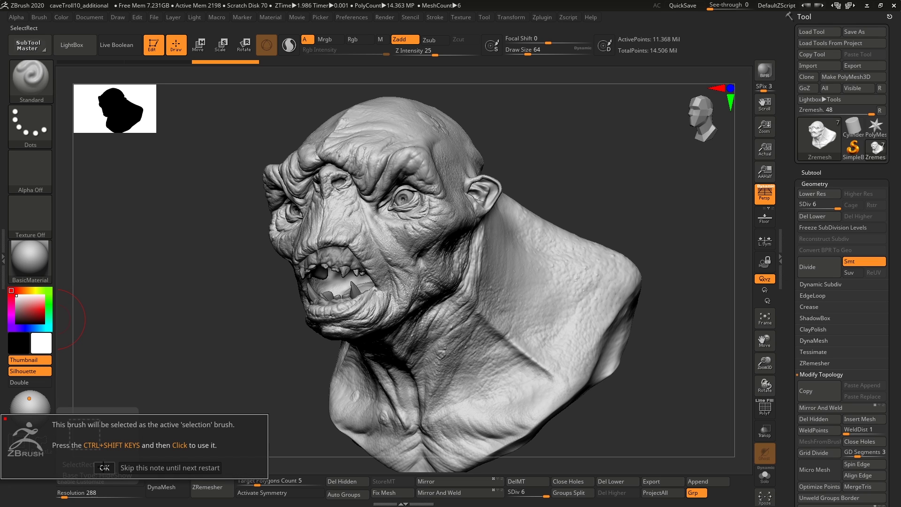
{"action": "left_click", "coordinate": [104, 466]}
{"action": "left_click", "coordinate": [41, 443]}
{"action": "left_click", "coordinate": [18, 447], "text": "ctrl+shift"}
{"action": "left_click", "coordinate": [43, 448], "text": "ctrl+shift"}
{"action": "left_click", "coordinate": [19, 446], "text": "ctrl+shift"}
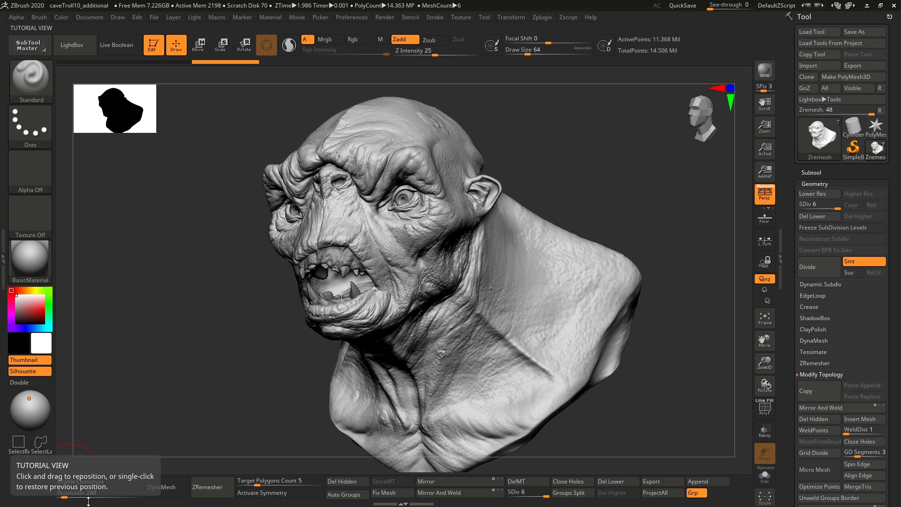
Toggle Activate Symmetry on and back off while going through the ZRemesher and Del Hidden shortcuts
{"action": "left_click", "coordinate": [221, 483]}
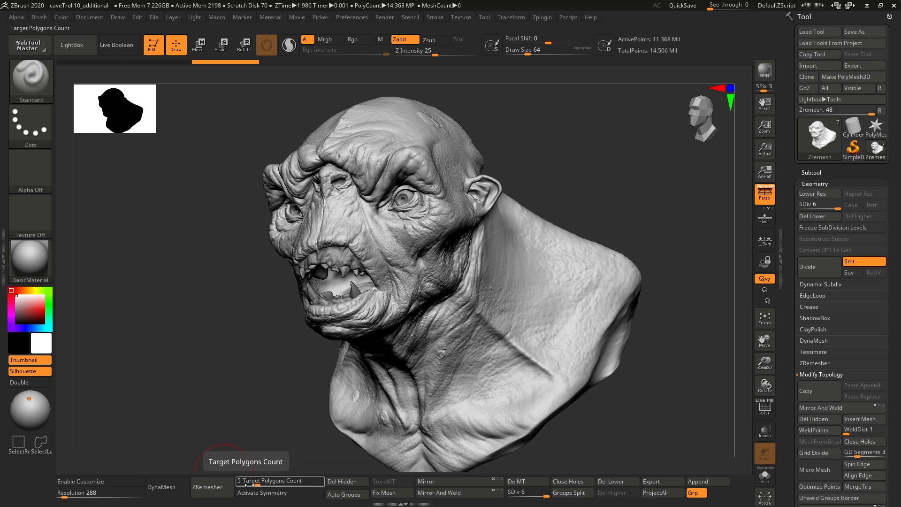
{"action": "left_click", "coordinate": [271, 496]}
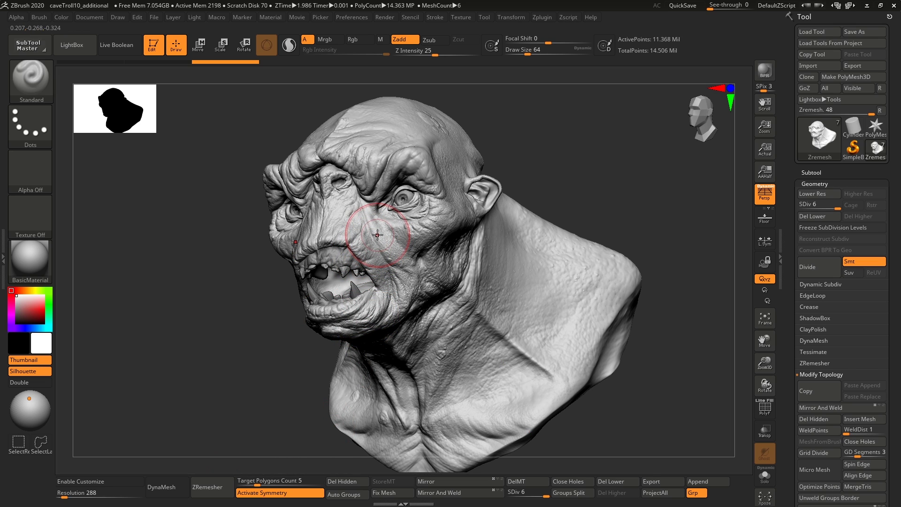
{"action": "left_click", "coordinate": [304, 497]}
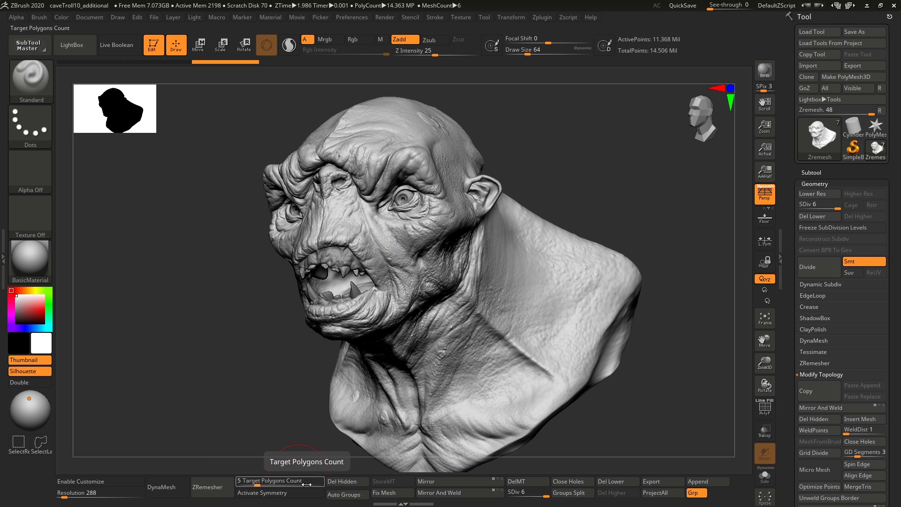
{"action": "left_click", "coordinate": [358, 481]}
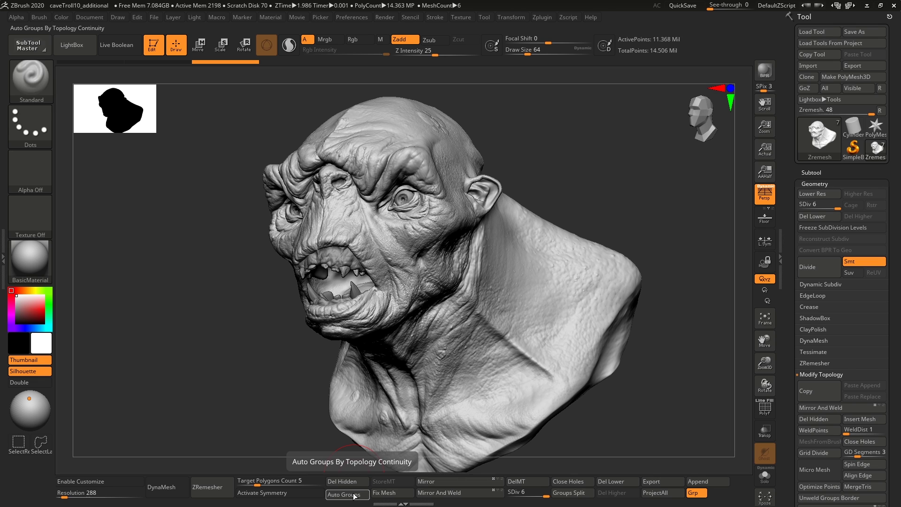
Give the two eyeballs separate polygroups with Auto Groups, isolating their subtool with polyframe shown and restoring the full bust display
{"action": "left_click", "coordinate": [406, 204], "text": "alt"}
{"action": "key", "text": "alt+s"}
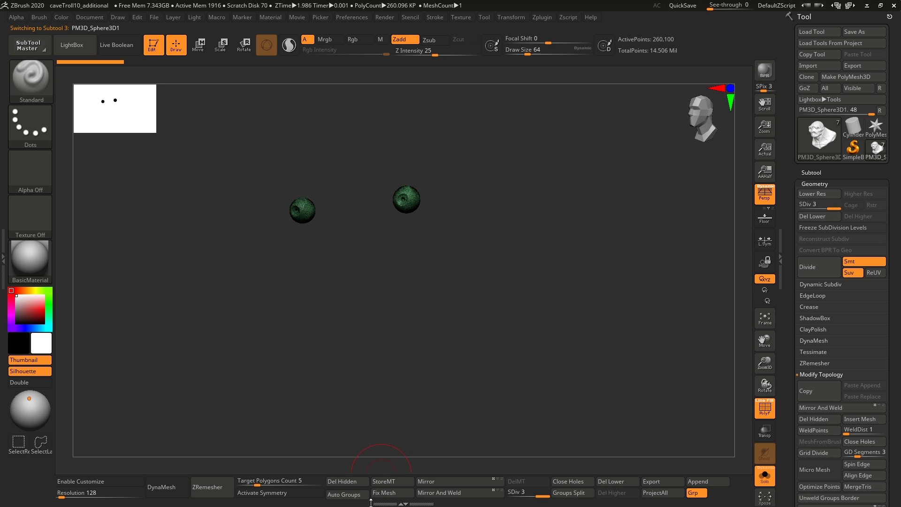
{"action": "left_click", "coordinate": [348, 495]}
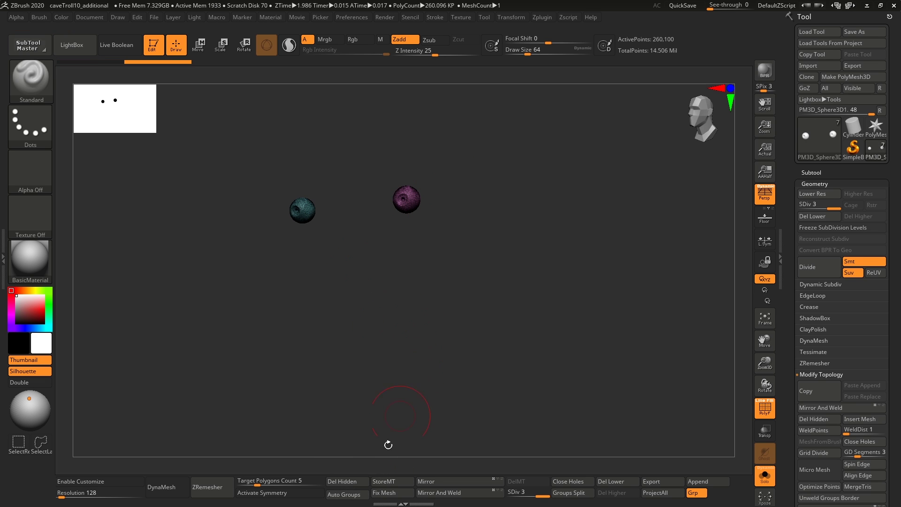
{"action": "left_click", "coordinate": [441, 333]}
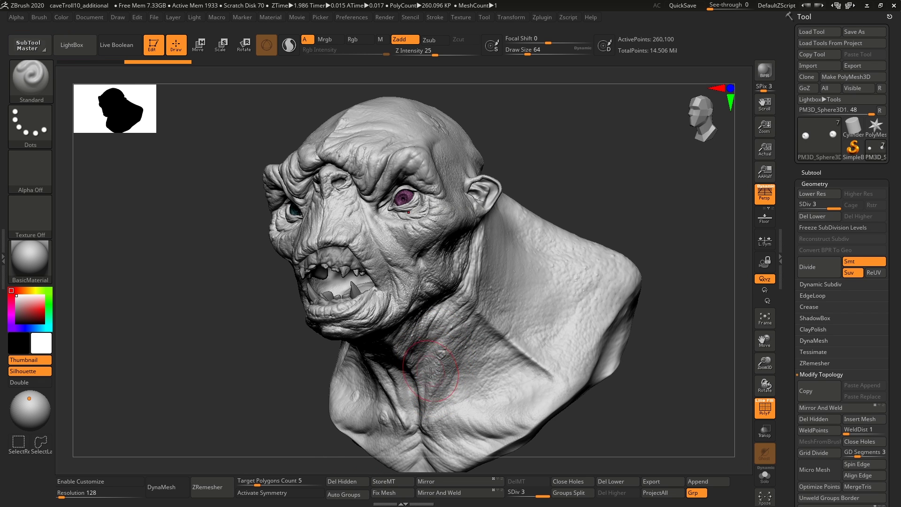
{"action": "key", "text": "shift+f"}
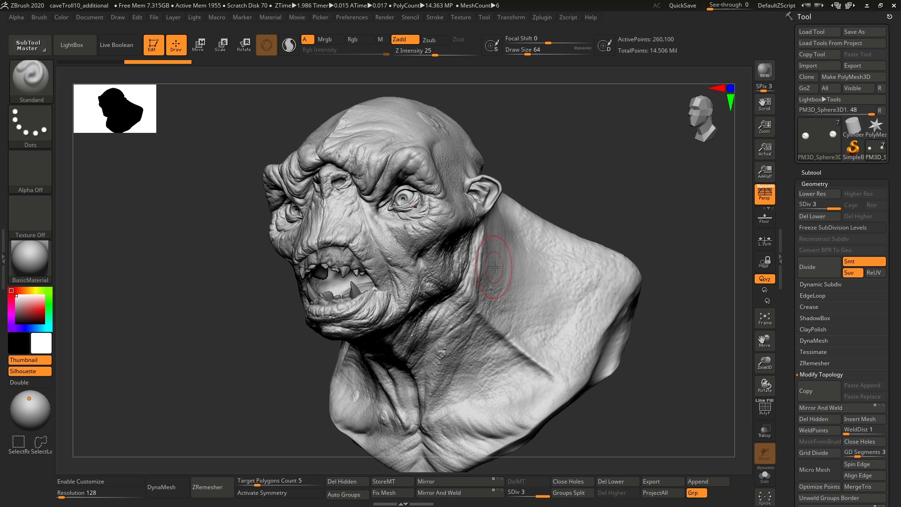
{"action": "right_click_drag", "start_coordinate": [443, 255], "coordinate": [501, 315], "text": "ctrl"}
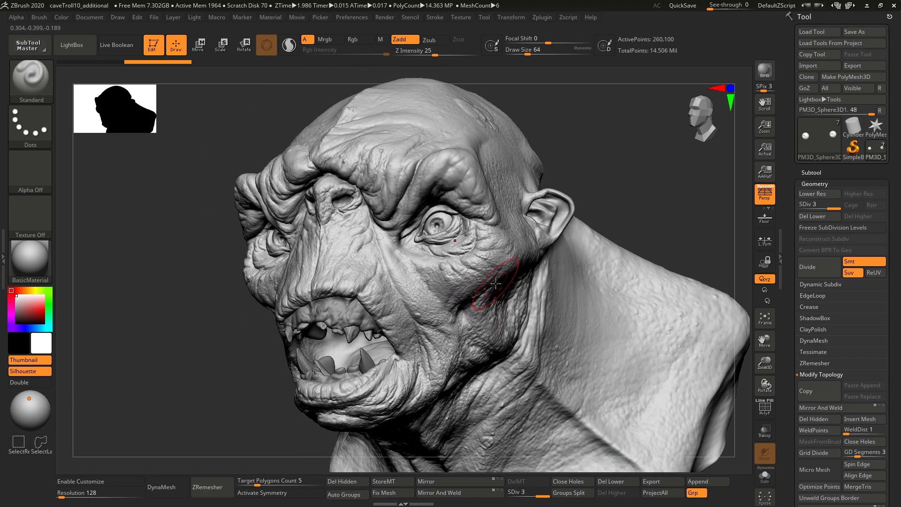
{"action": "right_click_drag", "start_coordinate": [499, 282], "coordinate": [533, 298]}
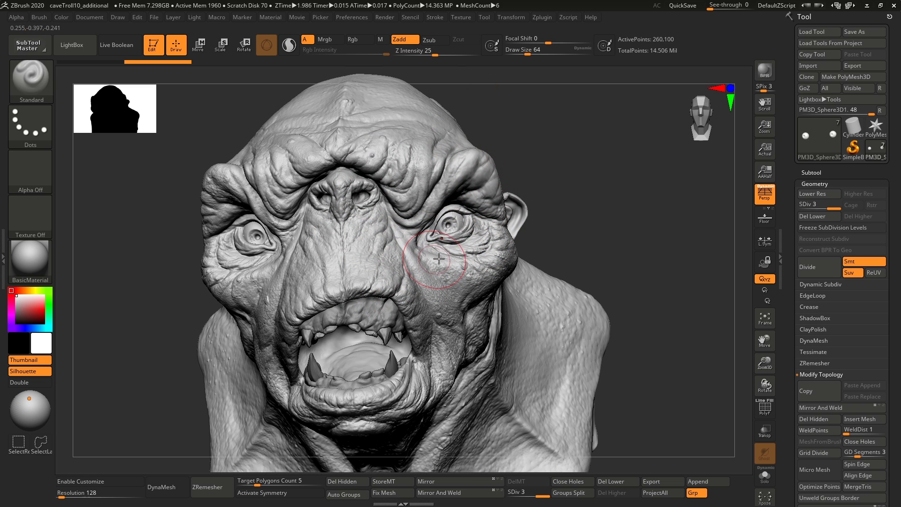
{"action": "right_click_drag", "start_coordinate": [436, 299], "coordinate": [438, 314], "text": "ctrl"}
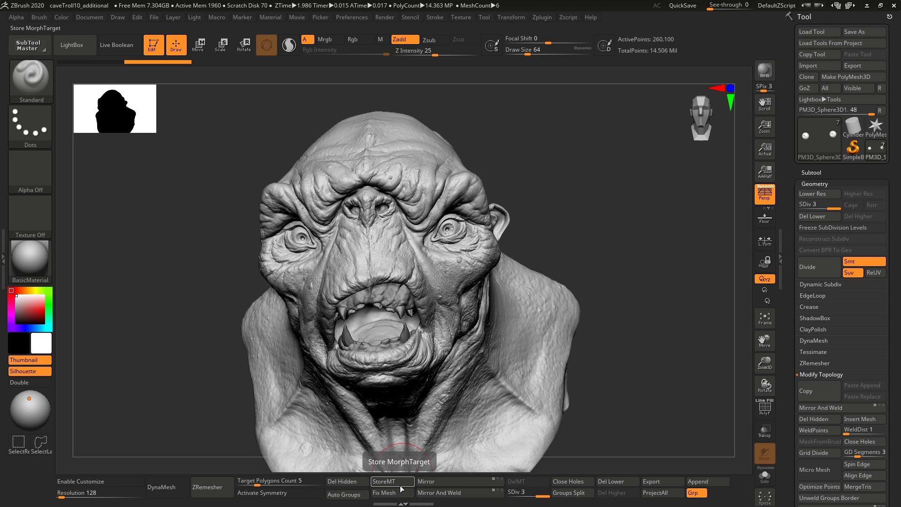
{"action": "right_click_drag", "start_coordinate": [476, 305], "coordinate": [477, 272], "text": "alt"}
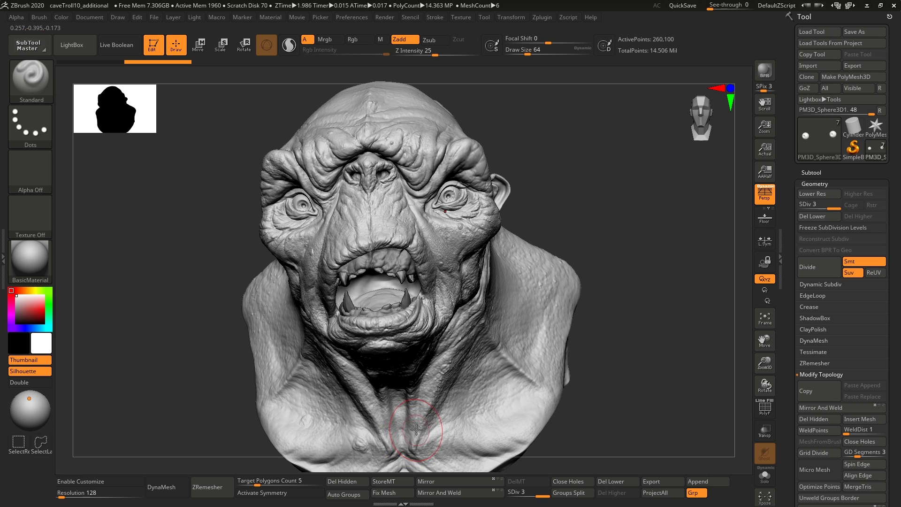
{"action": "right_click_drag", "start_coordinate": [453, 308], "coordinate": [408, 319]}
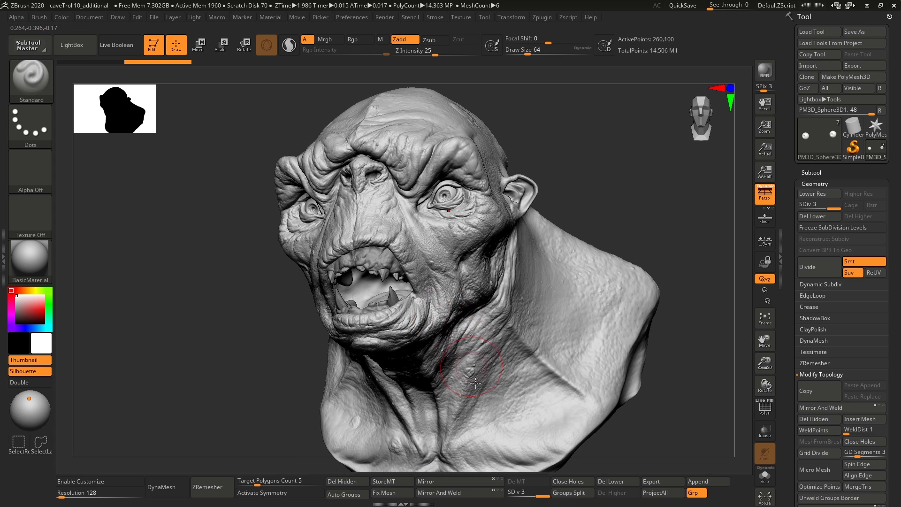
{"action": "left_click", "coordinate": [472, 492]}
{"action": "right_click_drag", "start_coordinate": [469, 385], "coordinate": [449, 334], "text": "shift"}
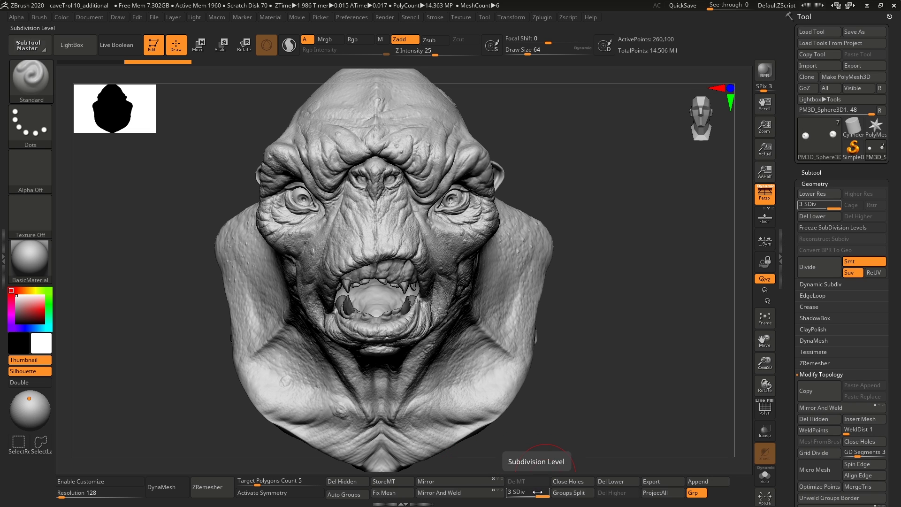
Lower the eyeballs to subdivision level 1, and switch to the Zremesh body subtool and lower it to level 1 as well
{"action": "mouse_move", "coordinate": [541, 492]}
{"action": "left_mouse_down"}
{"action": "mouse_move", "coordinate": [512, 493]}
{"action": "mouse_move", "coordinate": [474, 296]}
{"action": "left_mouse_up"}
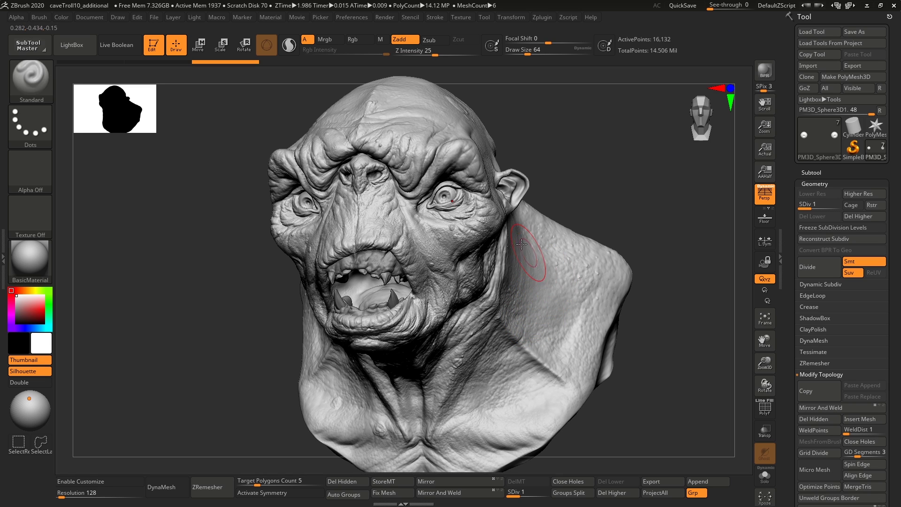
{"action": "left_click", "coordinate": [496, 231], "text": "alt"}
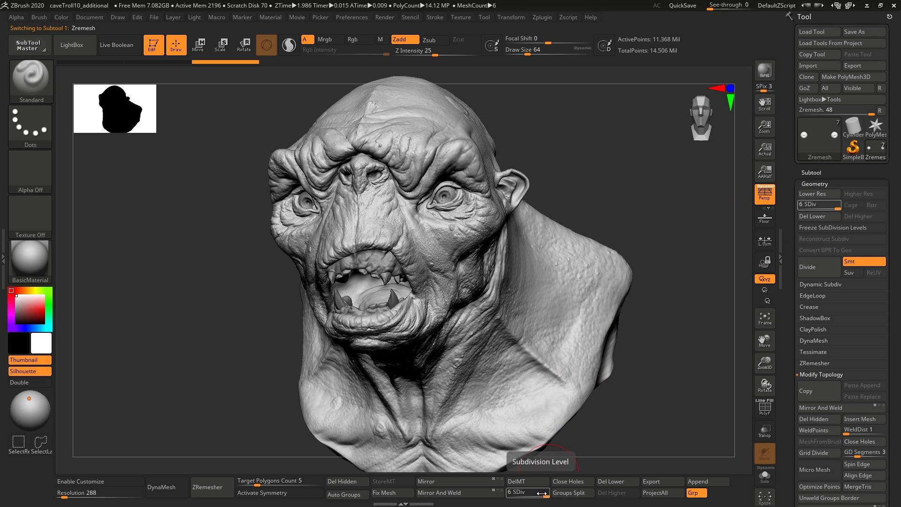
{"action": "key", "text": "shift+d"}
{"action": "key", "text": "shift+d"}
{"action": "key", "text": "shift+d"}
{"action": "key", "text": "shift+d"}
{"action": "key", "text": "shift+d"}
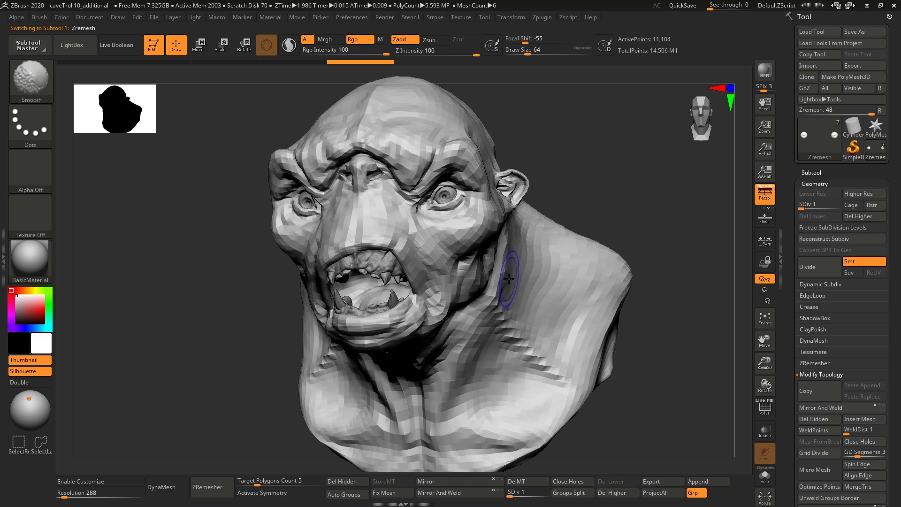
Bring the body back up to subdivision level 6, trying both stepwise and direct changes of SDiv
{"action": "key", "text": "d"}
{"action": "key", "text": "d"}
{"action": "key", "text": "d"}
{"action": "key", "text": "d"}
{"action": "left_click_drag", "start_coordinate": [540, 496], "coordinate": [561, 497]}
{"action": "left_click", "coordinate": [529, 497]}
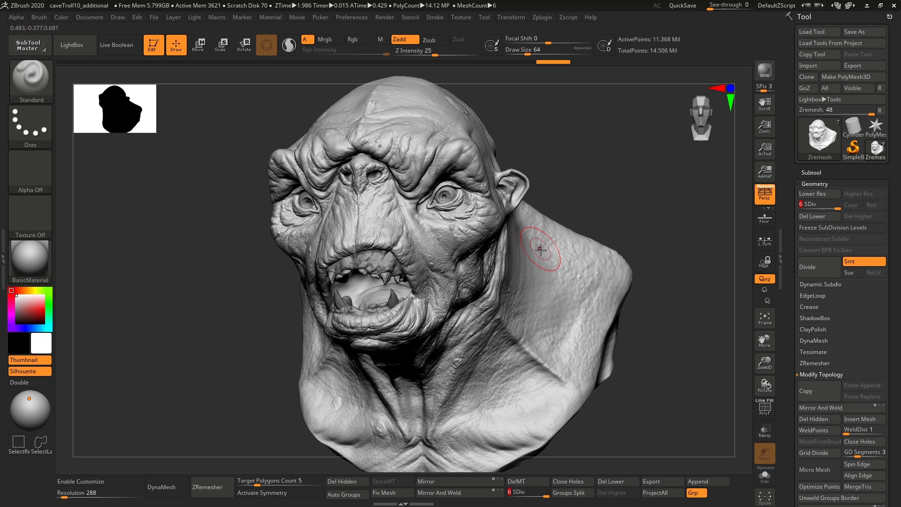
{"action": "mouse_move", "coordinate": [549, 261]}
{"action": "right_mouse_down"}
{"action": "mouse_move", "coordinate": [527, 266]}
{"action": "mouse_move", "coordinate": [565, 288]}
{"action": "mouse_move", "coordinate": [533, 305]}
{"action": "right_mouse_up"}
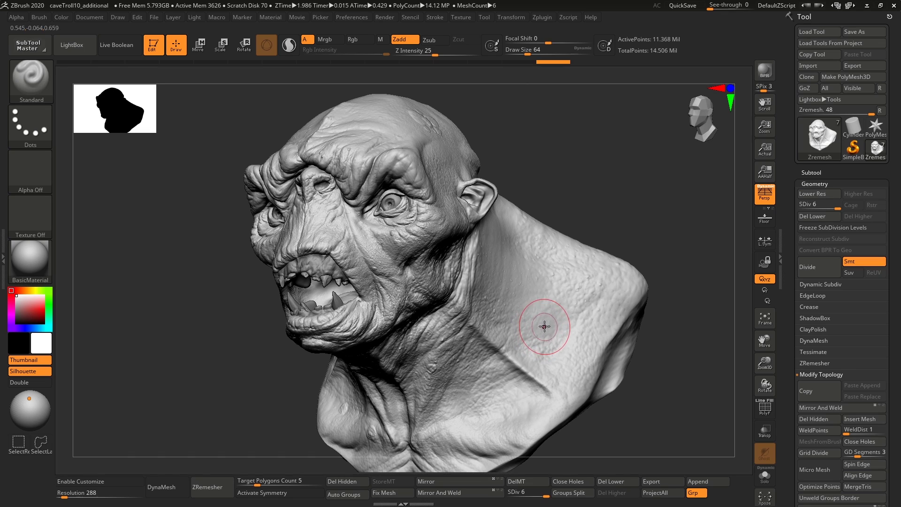
{"action": "left_click_drag", "start_coordinate": [544, 494], "coordinate": [516, 493]}
{"action": "left_click", "coordinate": [546, 494]}
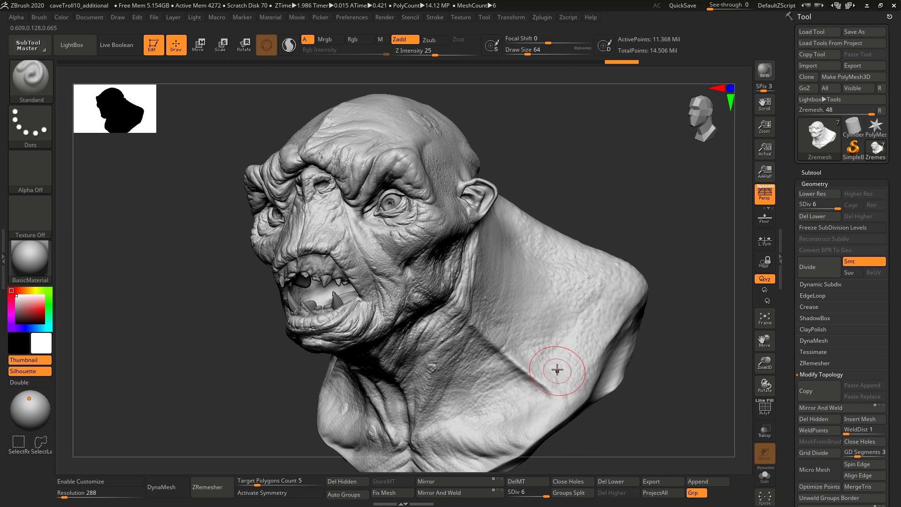
Show the polyframe, set the draw size to 104, and turn a masked patch on the shoulder into its own polygroup
{"action": "key", "text": "shift+f"}
{"action": "key", "text": "s"}
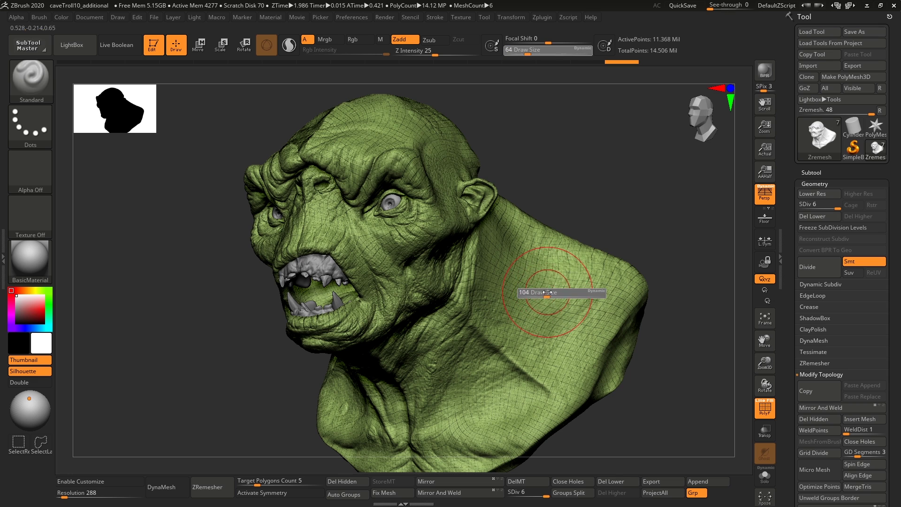
{"action": "mouse_move", "coordinate": [556, 263]}
{"action": "left_mouse_down", "text": "ctrl"}
{"action": "mouse_move", "coordinate": [535, 338]}
{"action": "mouse_move", "coordinate": [548, 356]}
{"action": "left_mouse_up", "text": "ctrl"}
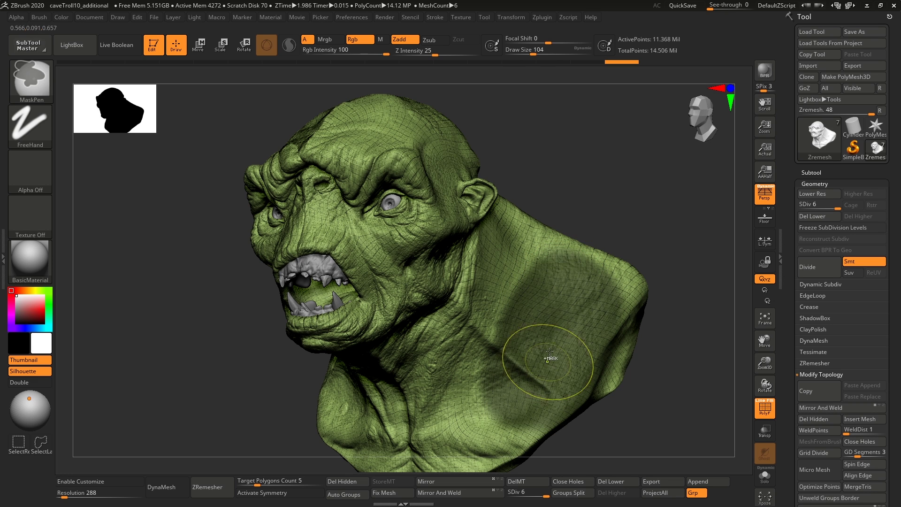
{"action": "key", "text": "ctrl+w"}
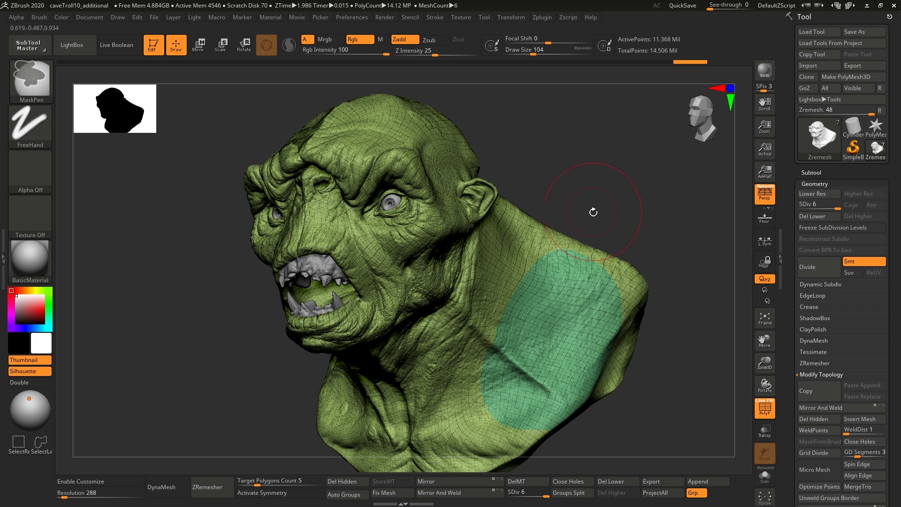
Undo the shoulder patch's grouping and make a polygroup from the masked patch again
{"action": "right_click_drag", "start_coordinate": [556, 285], "coordinate": [490, 244], "text": "alt"}
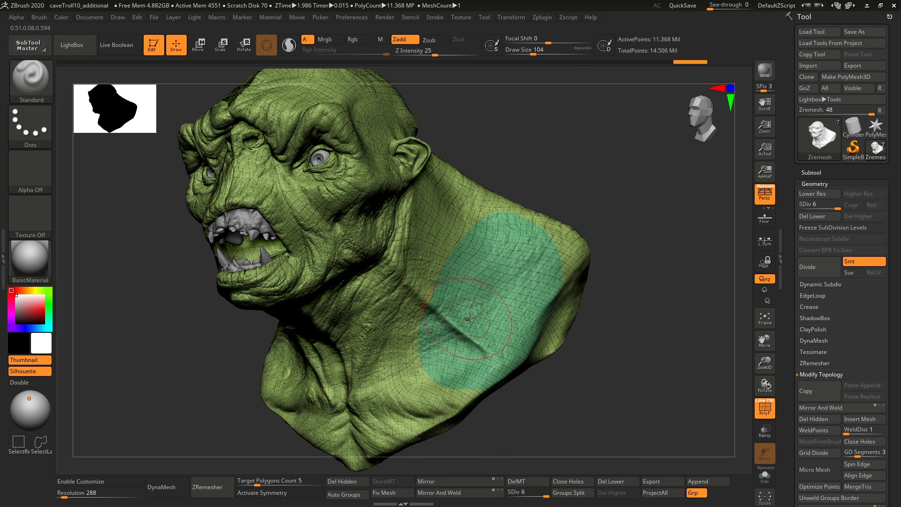
{"action": "key", "text": "ctrl+shift+a"}
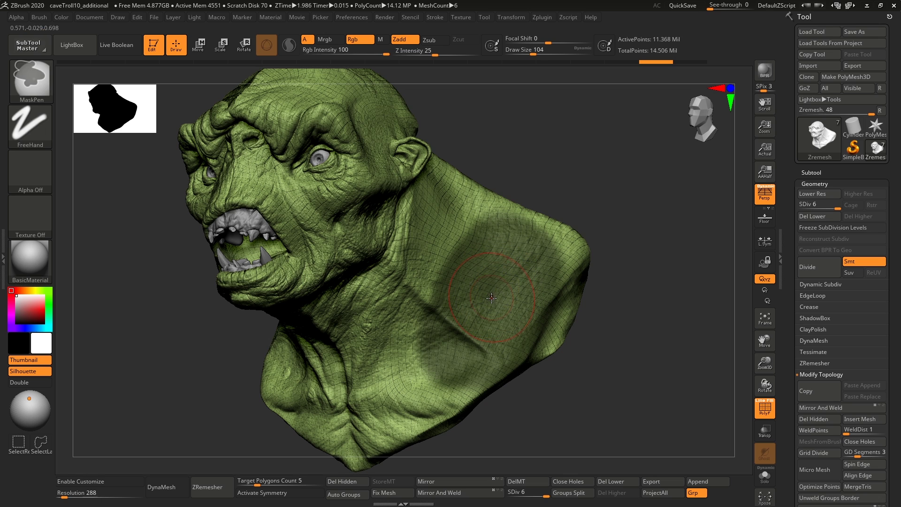
{"action": "key", "text": "ctrl"}
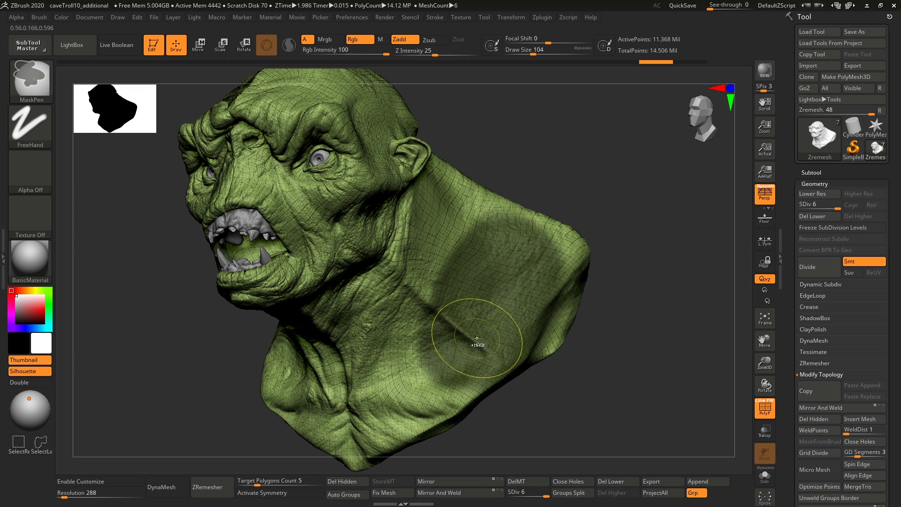
{"action": "mouse_move", "coordinate": [480, 296]}
{"action": "left_mouse_down", "text": "ctrl"}
{"action": "mouse_move", "coordinate": [462, 363]}
{"action": "mouse_move", "coordinate": [471, 330]}
{"action": "left_mouse_up", "text": "ctrl"}
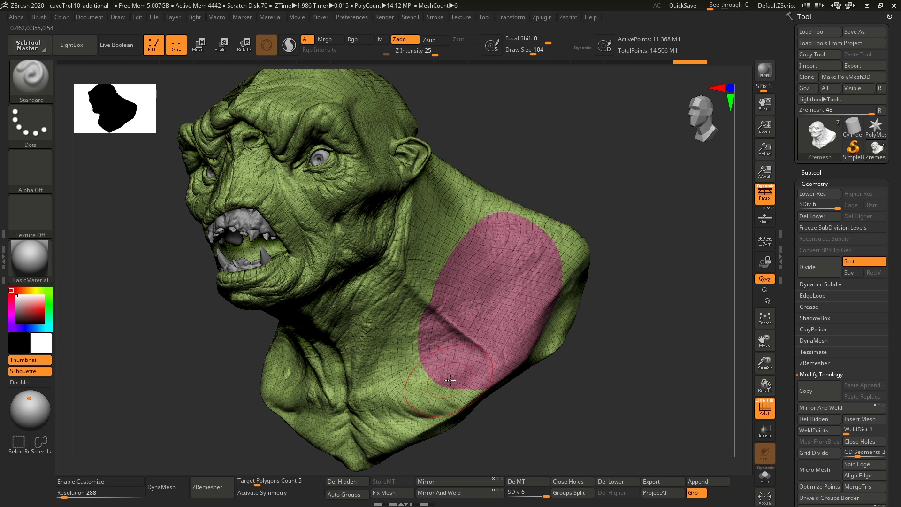
Assign the whole unmasked body to a single polygroup, cycling through several group colors, and hide the polyframe
{"action": "key", "text": "ctrl+w"}
{"action": "key", "text": "ctrl+w"}
{"action": "key", "text": "ctrl+w"}
{"action": "key", "text": "ctrl+w"}
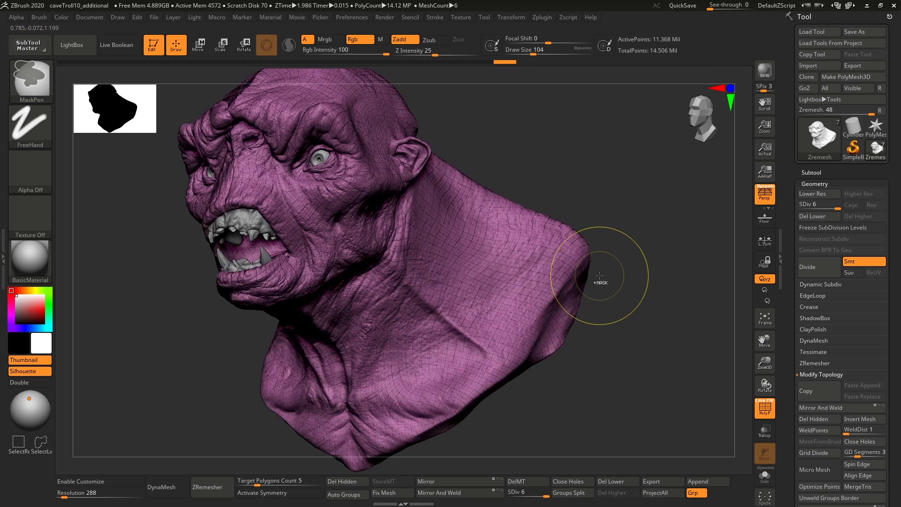
{"action": "key", "text": "ctrl+w"}
{"action": "key", "text": "ctrl+w"}
{"action": "key", "text": "ctrl+w"}
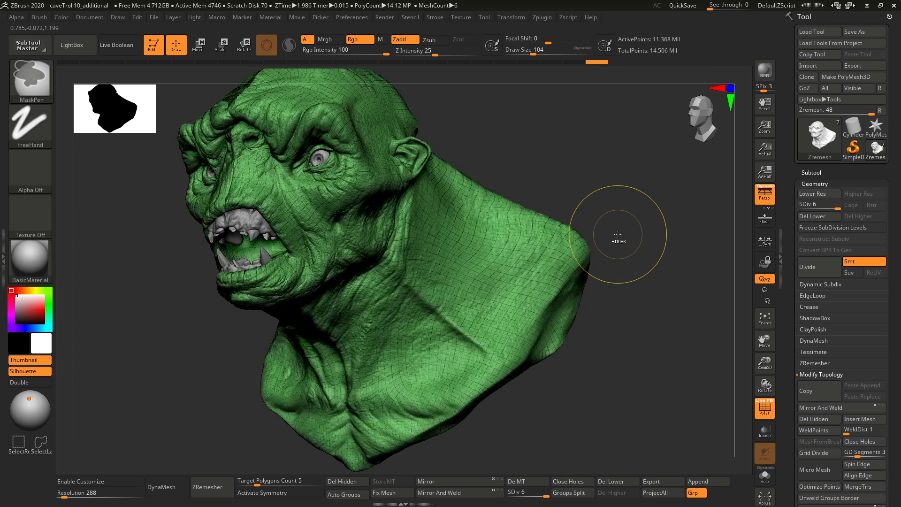
{"action": "key", "text": "shift+f"}
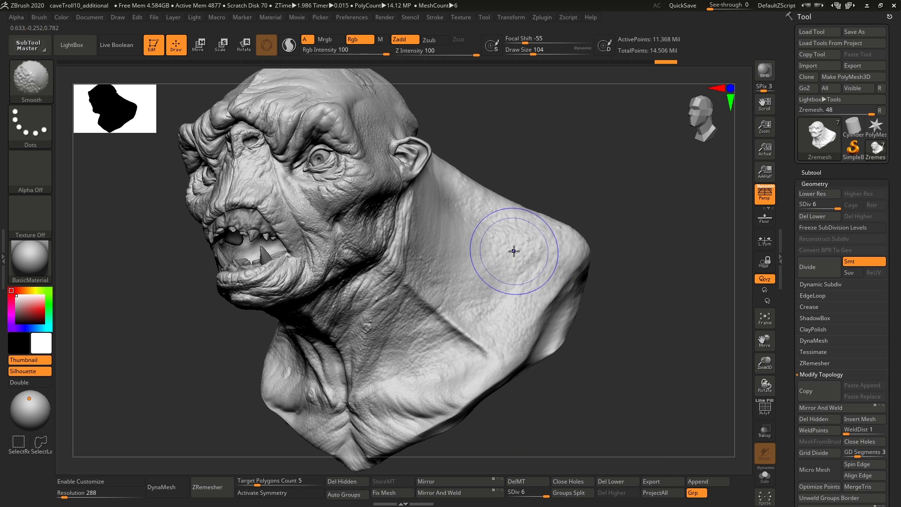
Step the body down to subdivision level 1 and back up to level 3
{"action": "key", "text": "shift+d"}
{"action": "key", "text": "shift+d"}
{"action": "key", "text": "shift+d"}
{"action": "key", "text": "shift+d"}
{"action": "key", "text": "shift+d"}
{"action": "right_click_drag", "start_coordinate": [554, 259], "coordinate": [579, 276], "text": "alt"}
{"action": "key", "text": "d"}
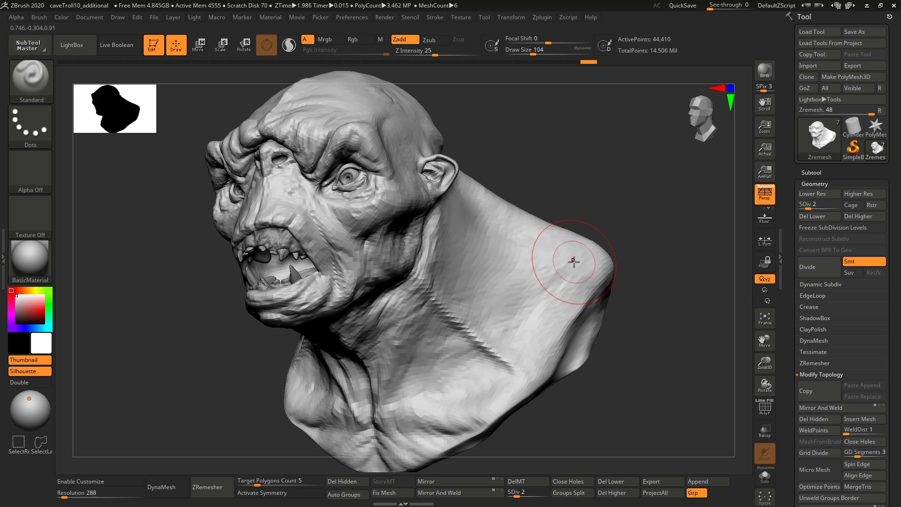
{"action": "key", "text": "d"}
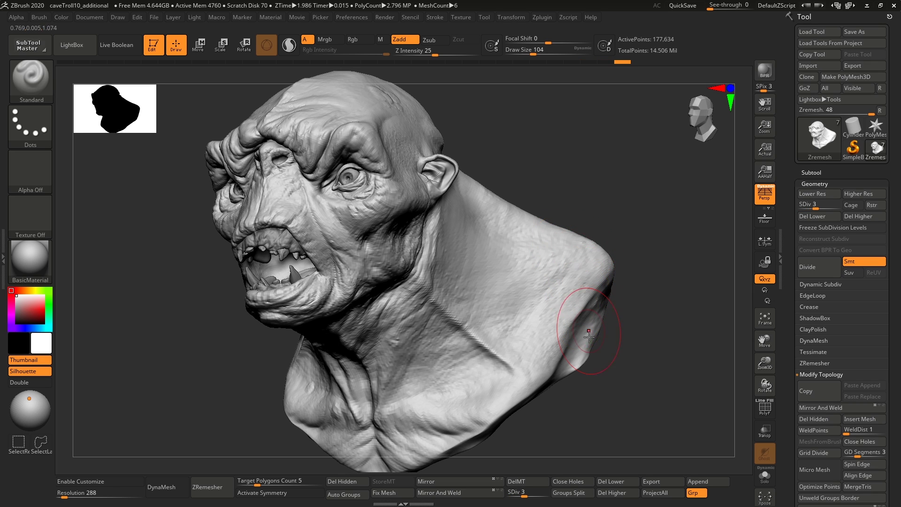
Try deleting the body's subdivision levels below and above level 3, inspect the mesh with the polyframe shown, and undo the deletions
{"action": "left_click", "coordinate": [617, 482]}
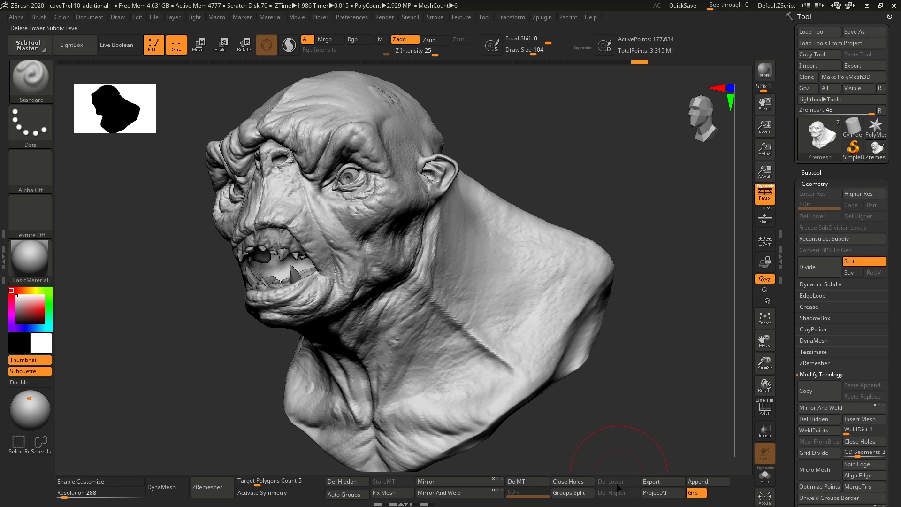
{"action": "key", "text": "shift+f"}
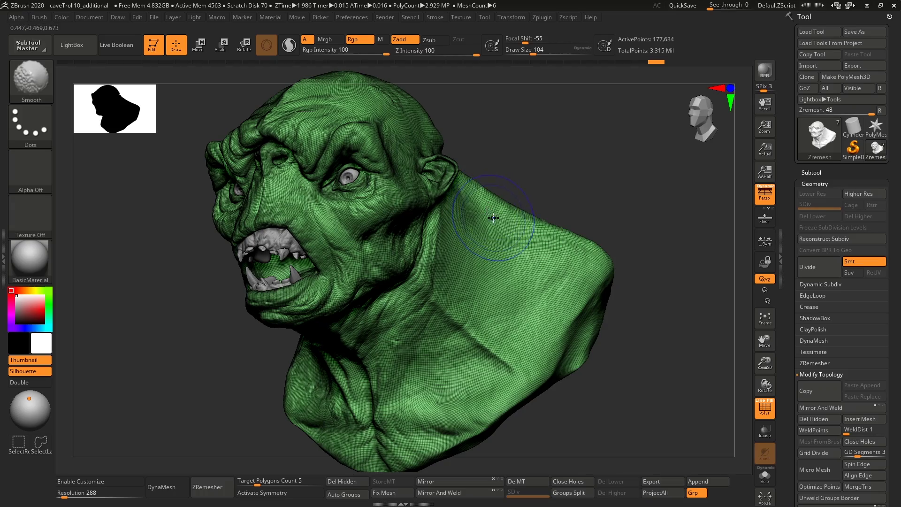
{"action": "right_click_drag", "start_coordinate": [494, 217], "coordinate": [513, 254], "text": "alt"}
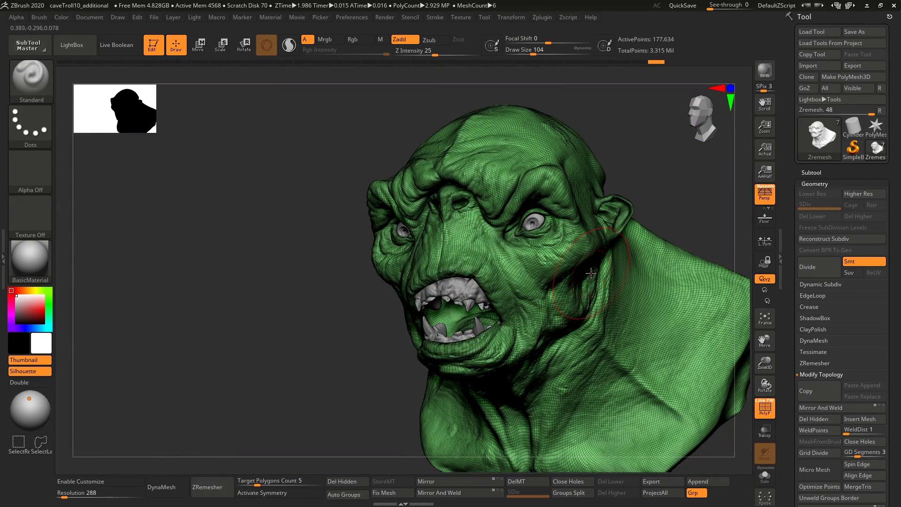
{"action": "right_click_drag", "start_coordinate": [553, 297], "coordinate": [508, 280]}
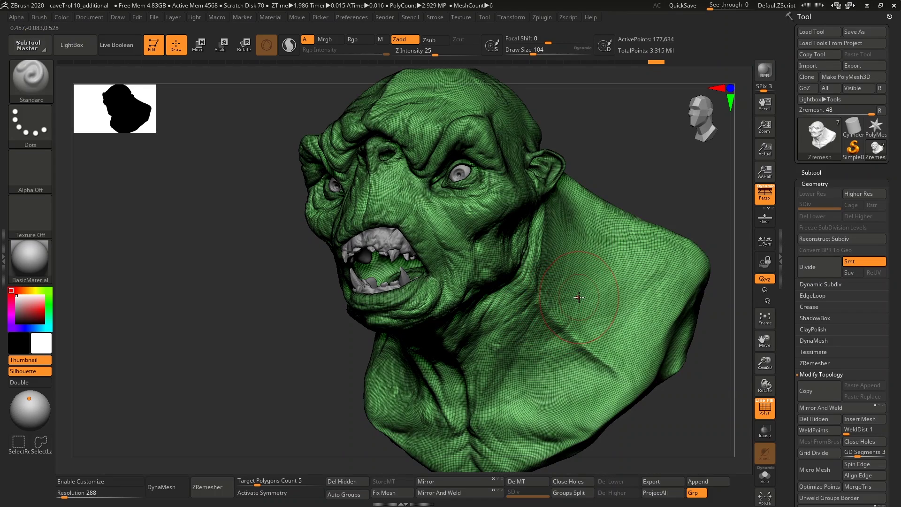
{"action": "key", "text": "ctrl+z"}
{"action": "key", "text": "ctrl+z"}
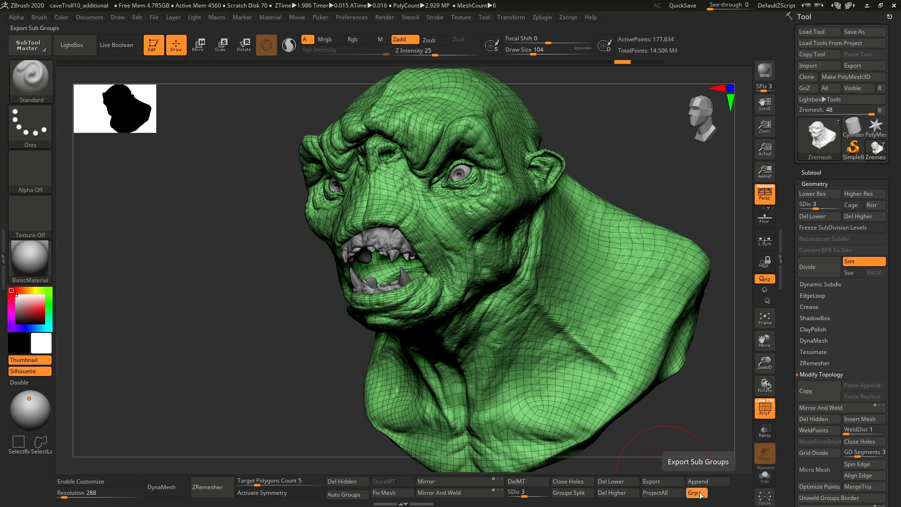
Turn overlapping rectangular masked areas on the shoulder into separate polygroups, and turn off Grp for exporting
{"action": "left_click_drag", "start_coordinate": [679, 246], "coordinate": [670, 263], "text": "ctrl"}
{"action": "key", "text": "ctrl+w"}
{"action": "left_click_drag", "start_coordinate": [723, 183], "coordinate": [584, 361], "text": "ctrl"}
{"action": "key", "text": "ctrl+w"}
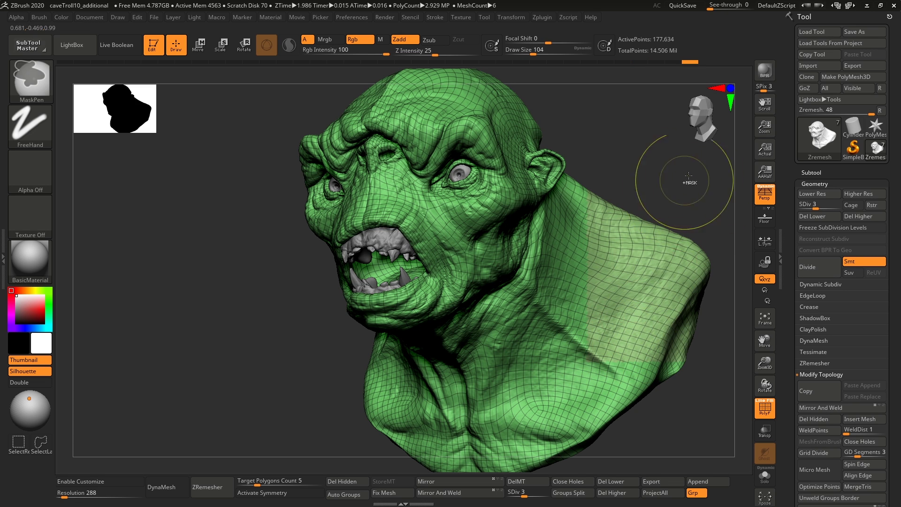
{"action": "left_click_drag", "start_coordinate": [692, 181], "coordinate": [579, 343], "text": "ctrl"}
{"action": "key", "text": "ctrl+w"}
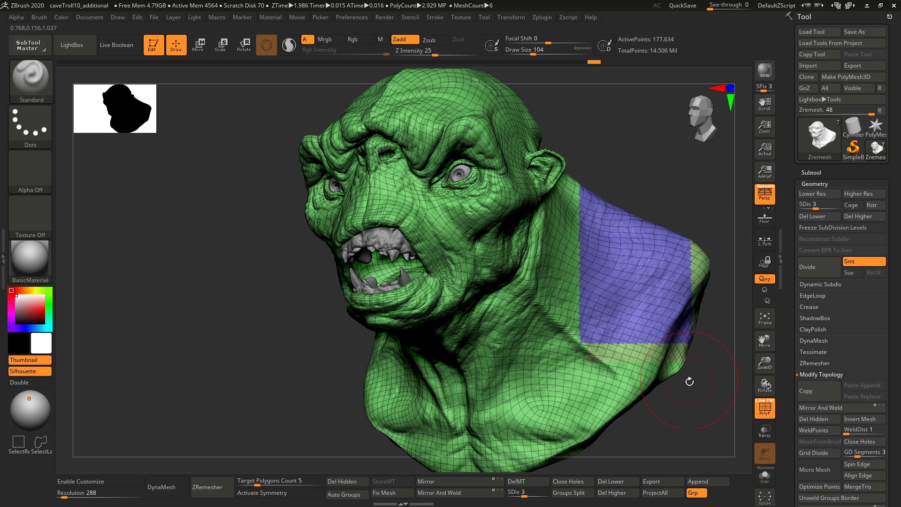
{"action": "left_click", "coordinate": [700, 496]}
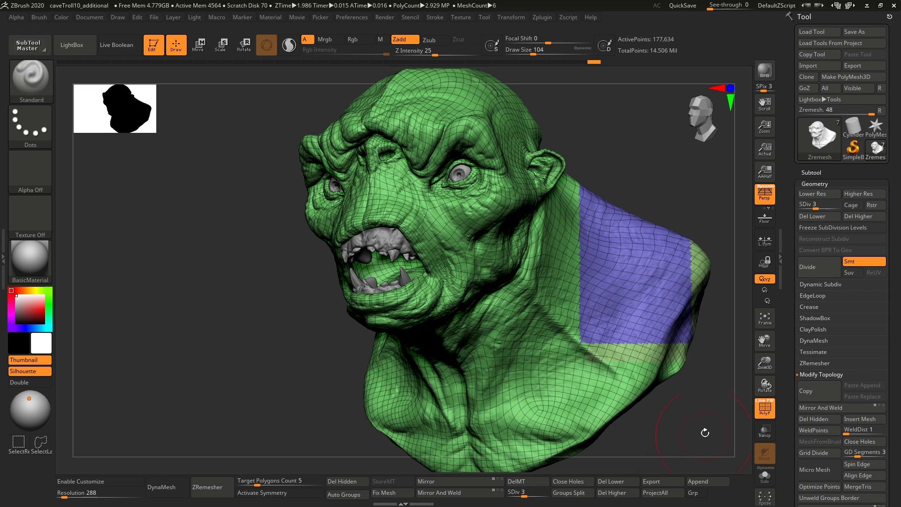
Append a Sphere3D as a new subtool, make it the active subtool, and show the subtool list
{"action": "left_click", "coordinate": [707, 481]}
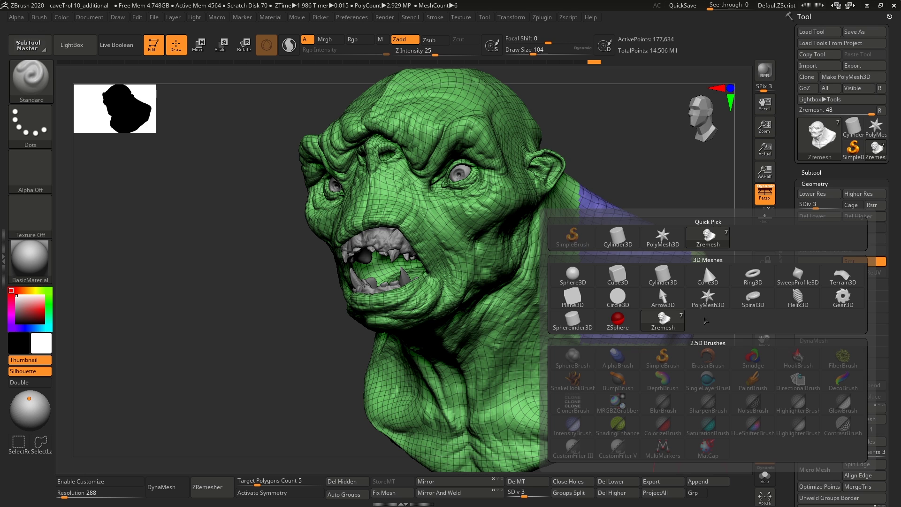
{"action": "mouse_move", "coordinate": [721, 298]}
{"action": "left_click", "coordinate": [577, 283]}
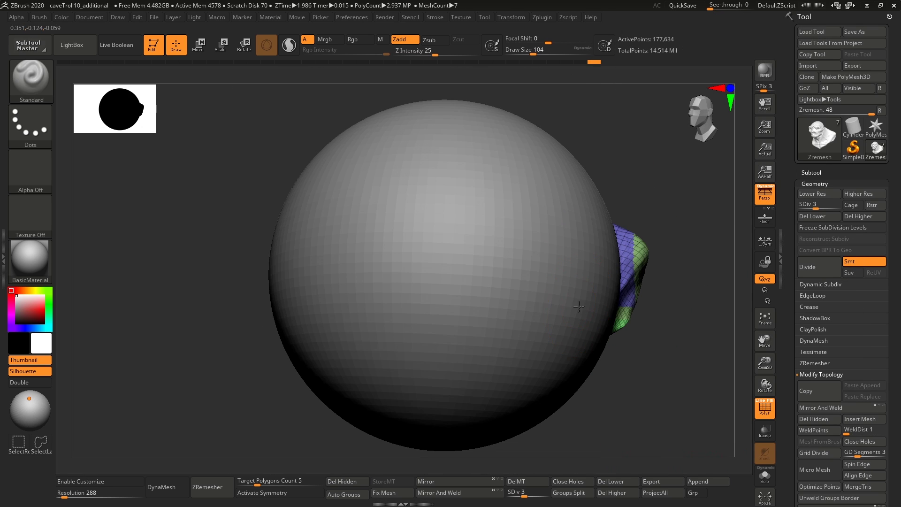
{"action": "left_click", "coordinate": [579, 307], "text": "alt"}
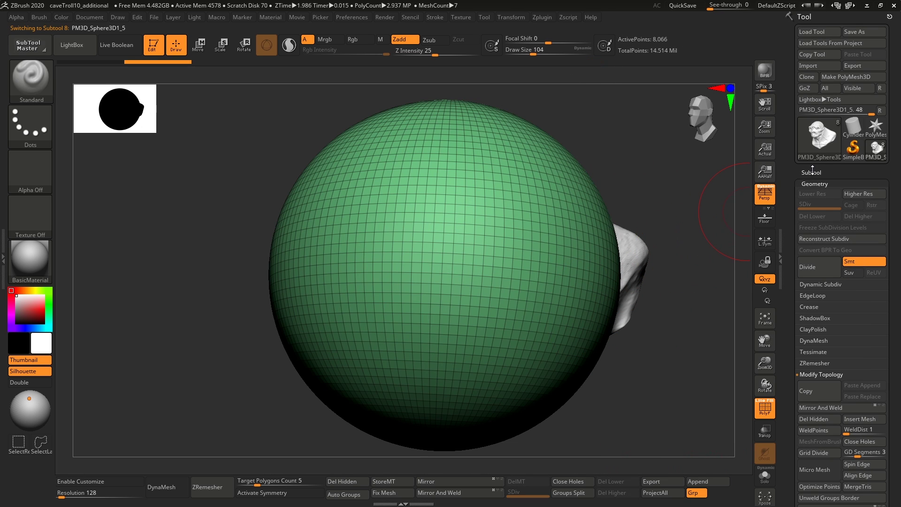
{"action": "left_click", "coordinate": [811, 173]}
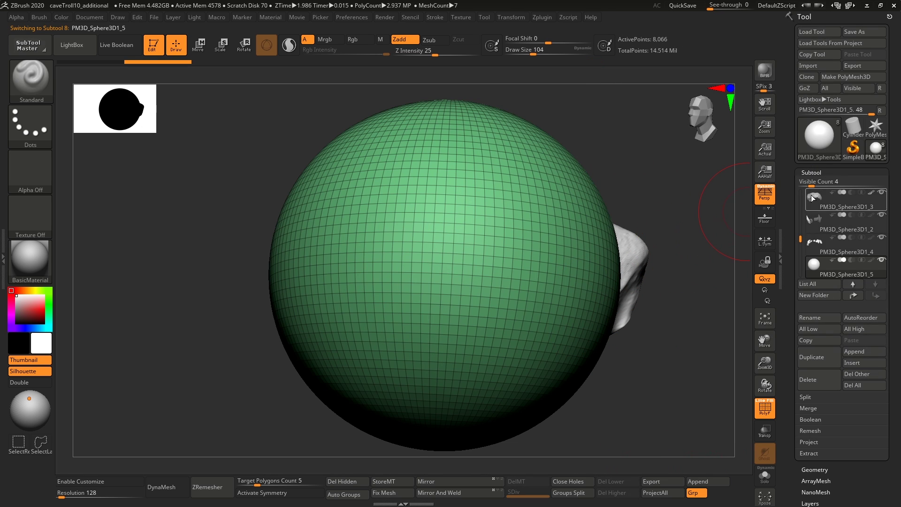
Delete the appended sphere subtool and turn off the polyframe display
{"action": "left_click", "coordinate": [814, 384]}
{"action": "left_click", "coordinate": [733, 406]}
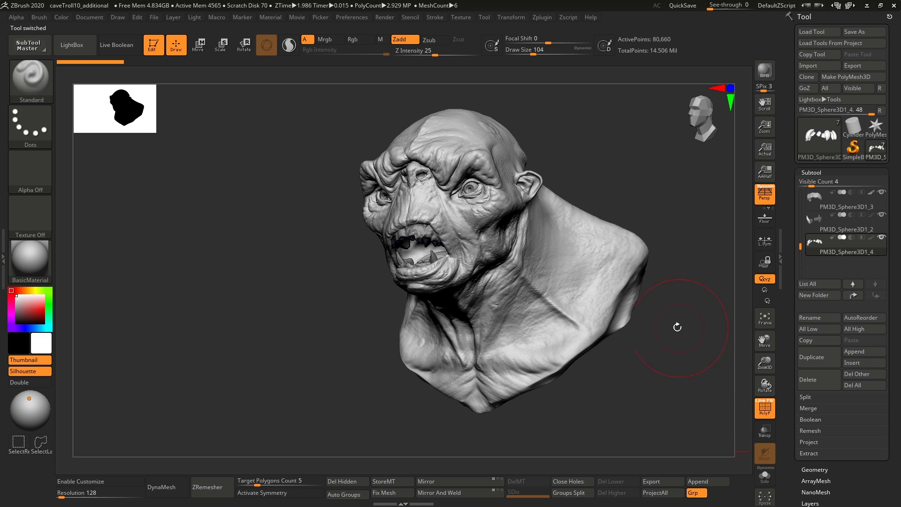
{"action": "key", "text": "shift+f"}
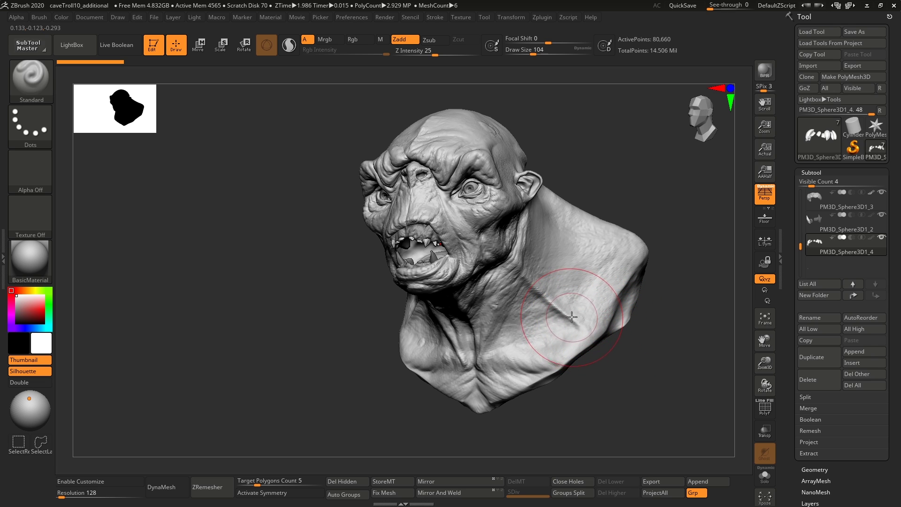
Move closer to the troll bust, try scrolling and zooming the document, and restore it to actual size
{"action": "right_click_drag", "start_coordinate": [561, 279], "coordinate": [571, 300], "text": "ctrl"}
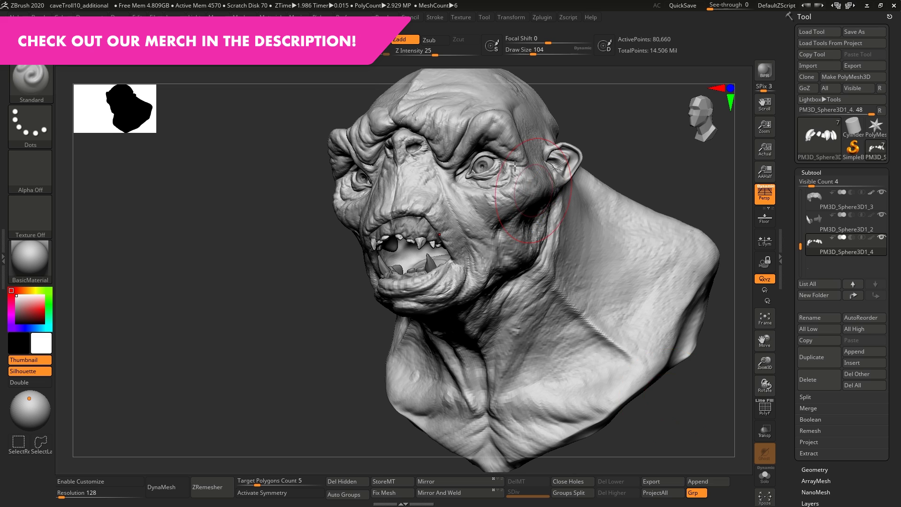
{"action": "right_click_drag", "start_coordinate": [515, 176], "coordinate": [494, 239], "text": "alt"}
{"action": "right_click_drag", "start_coordinate": [540, 257], "coordinate": [536, 257], "text": "alt"}
{"action": "left_click_drag", "start_coordinate": [535, 257], "coordinate": [558, 276]}
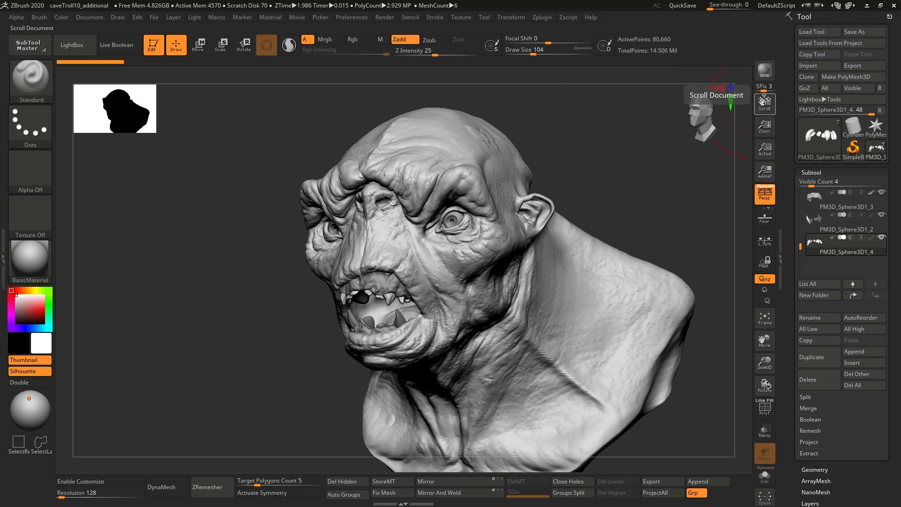
{"action": "mouse_move", "coordinate": [765, 103]}
{"action": "left_mouse_down"}
{"action": "mouse_move", "coordinate": [704, 108]}
{"action": "mouse_move", "coordinate": [626, 138]}
{"action": "mouse_move", "coordinate": [613, 153]}
{"action": "left_mouse_up"}
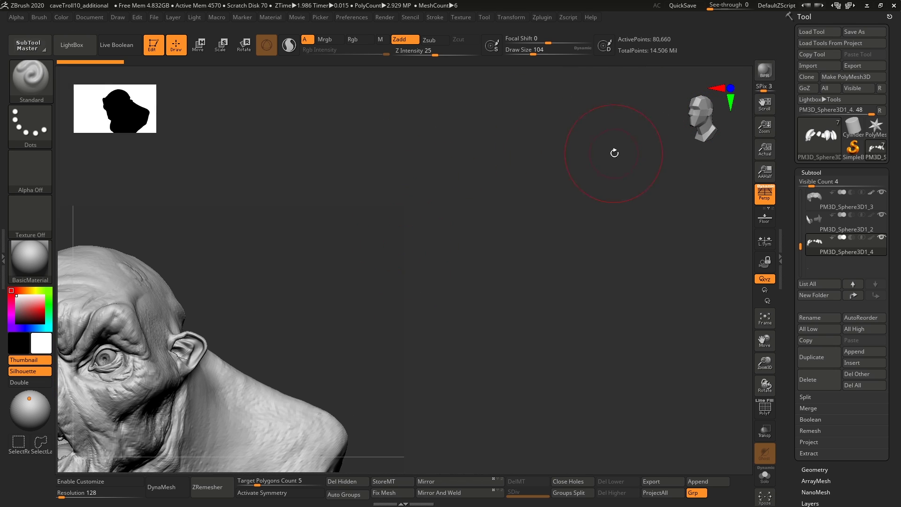
{"action": "left_click", "coordinate": [766, 151]}
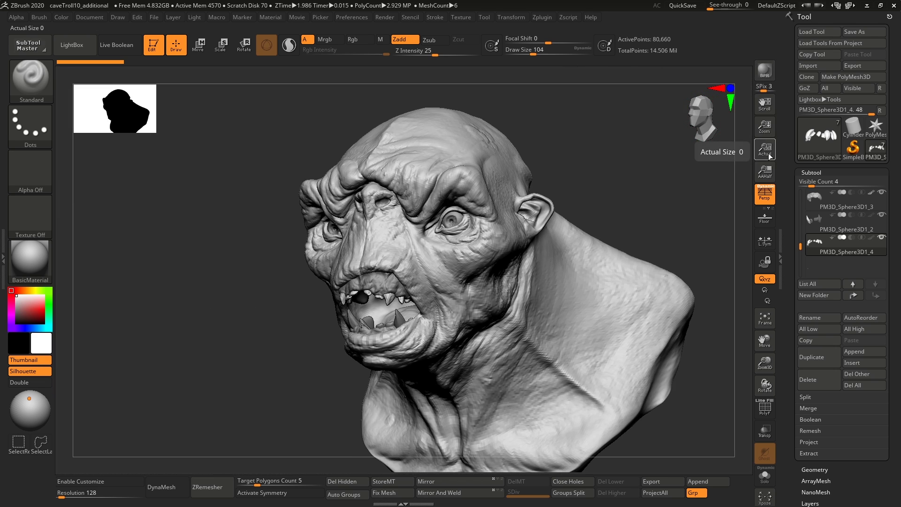
{"action": "left_click_drag", "start_coordinate": [765, 129], "coordinate": [766, 105]}
{"action": "left_click", "coordinate": [766, 150]}
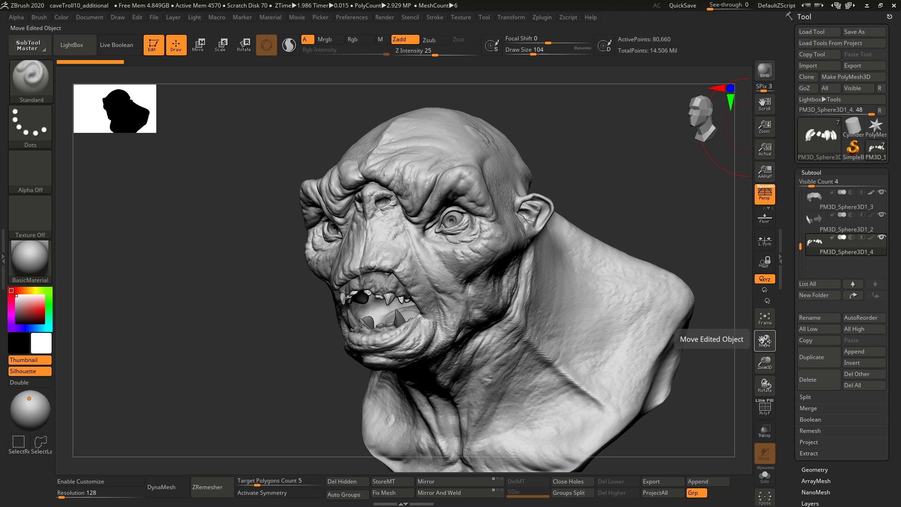
Scale, rotate and frame the troll bust to view it from the front and from both sides
{"action": "left_click_drag", "start_coordinate": [764, 362], "coordinate": [724, 341]}
{"action": "left_click_drag", "start_coordinate": [765, 386], "coordinate": [742, 378]}
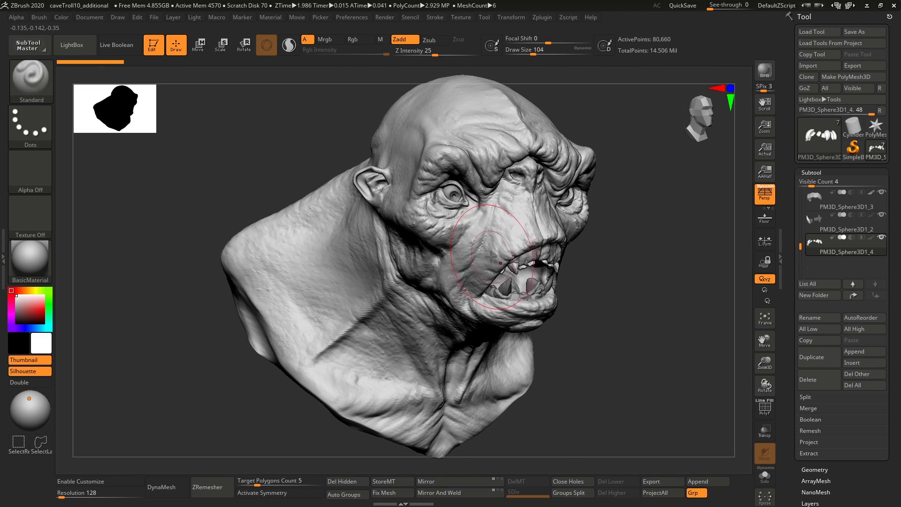
{"action": "left_click_drag", "start_coordinate": [650, 229], "coordinate": [582, 225]}
{"action": "key", "text": "f"}
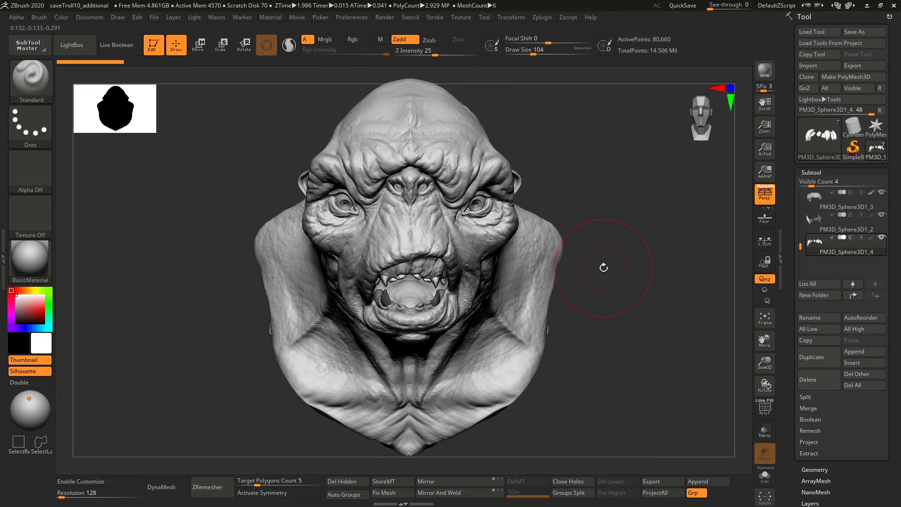
{"action": "left_click_drag", "start_coordinate": [593, 283], "coordinate": [570, 283]}
{"action": "right_click_drag", "start_coordinate": [569, 223], "coordinate": [561, 305], "text": "alt"}
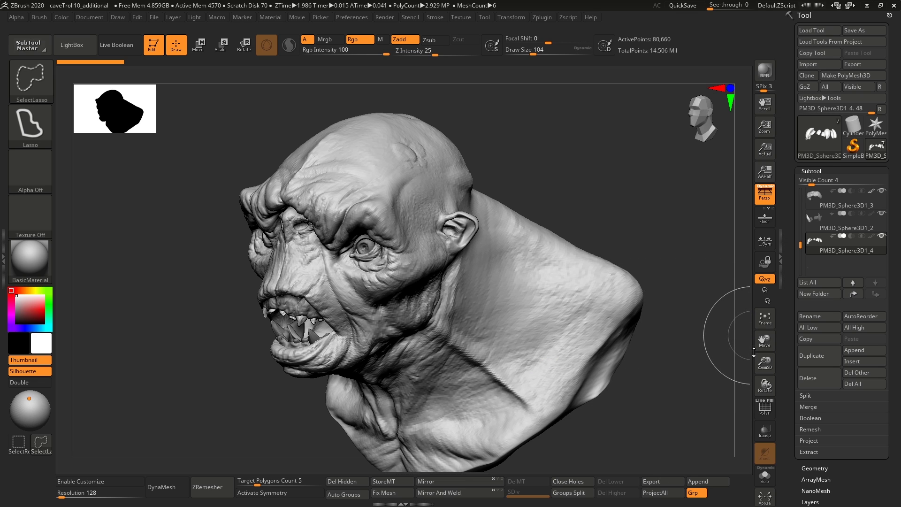
Turn the bust toward a three-quarter view and set the draw size to 23
{"action": "key", "text": "ctrl+shift"}
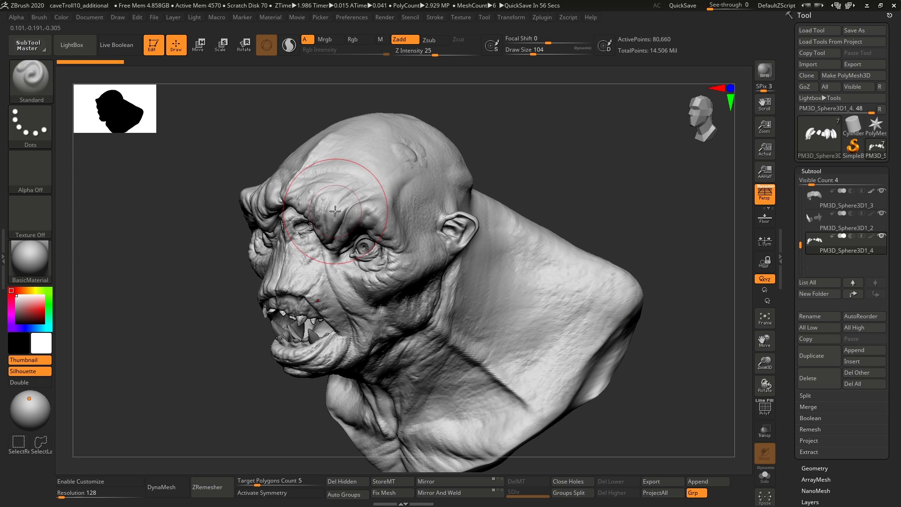
{"action": "mouse_move", "coordinate": [339, 212]}
{"action": "right_mouse_down"}
{"action": "mouse_move", "coordinate": [348, 255]}
{"action": "mouse_move", "coordinate": [378, 231]}
{"action": "right_mouse_up"}
{"action": "key", "text": "s"}
{"action": "left_click_drag", "start_coordinate": [381, 230], "coordinate": [374, 231]}
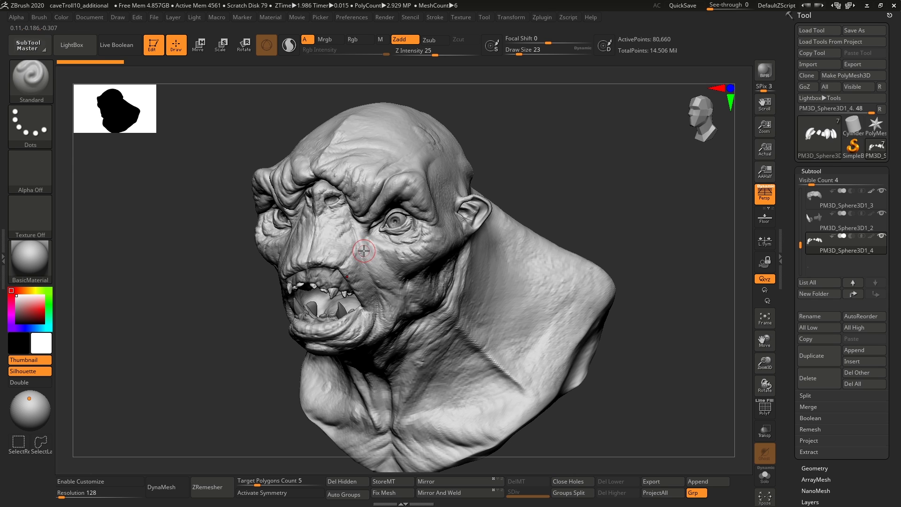
Isolate the teeth subtool with Solo, and show all subtools again for a closer view of the face
{"action": "right_click_drag", "start_coordinate": [390, 246], "coordinate": [388, 261], "text": "ctrl"}
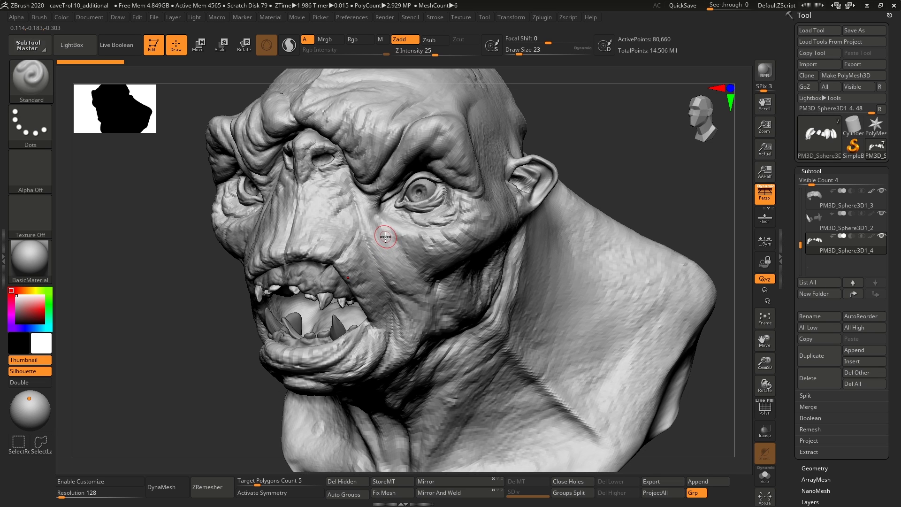
{"action": "key", "text": "alt+s"}
{"action": "key", "text": "alt+s"}
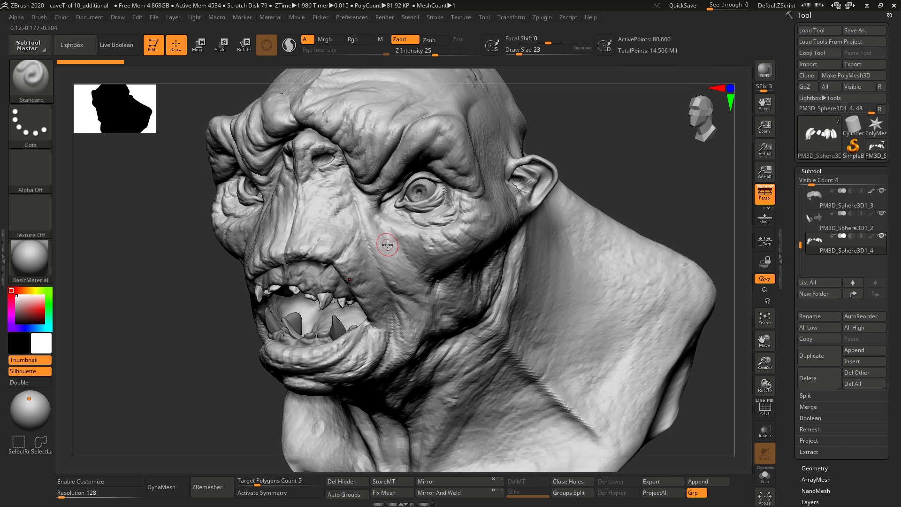
{"action": "right_click_drag", "start_coordinate": [384, 245], "coordinate": [371, 239]}
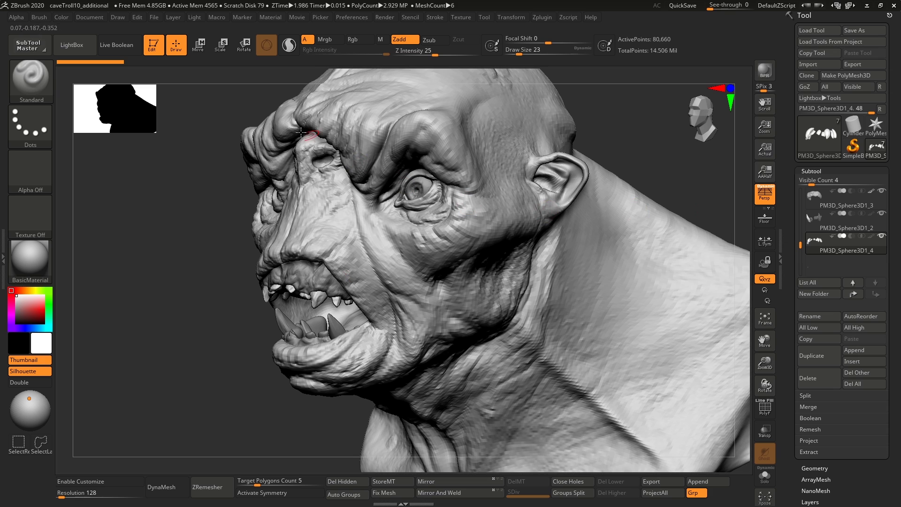
Try assigning the hotkey 1 to the Standard brush, and abort the reassignment
{"action": "left_click", "coordinate": [39, 17]}
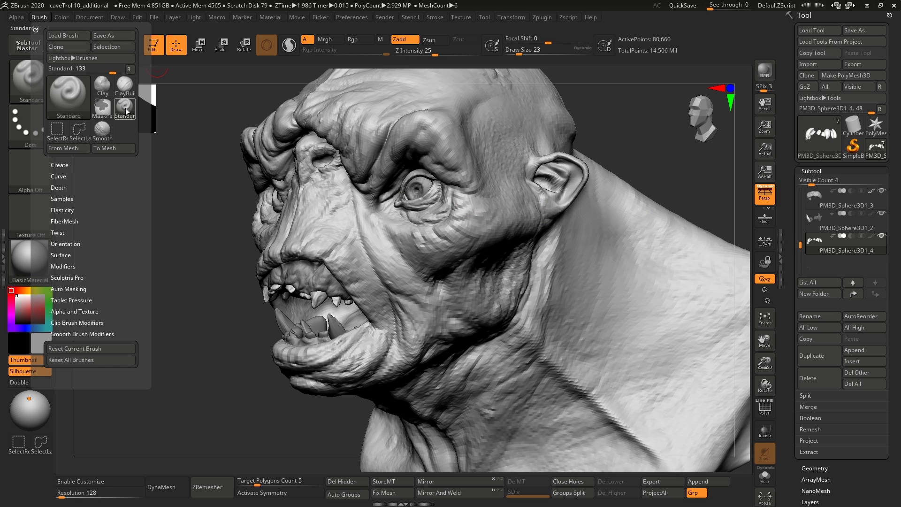
{"action": "key", "text": "ctrl"}
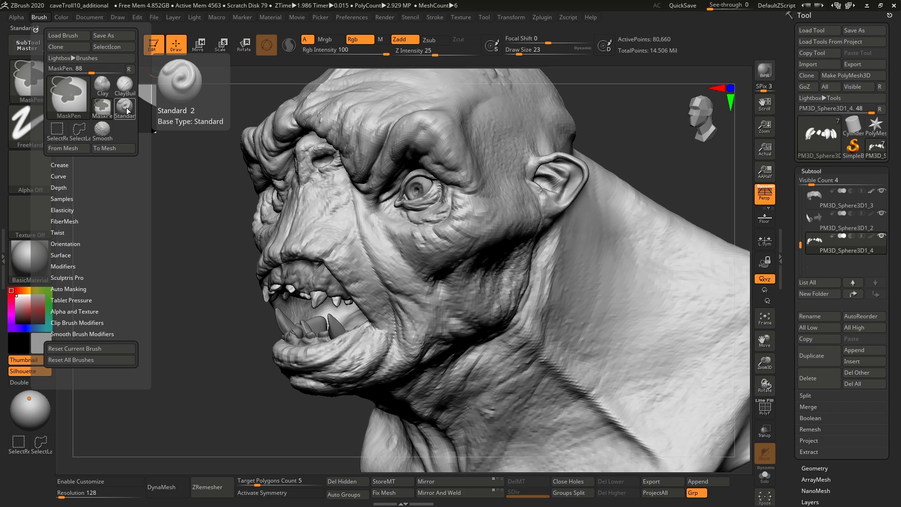
{"action": "left_click", "coordinate": [126, 109], "text": "ctrl+alt"}
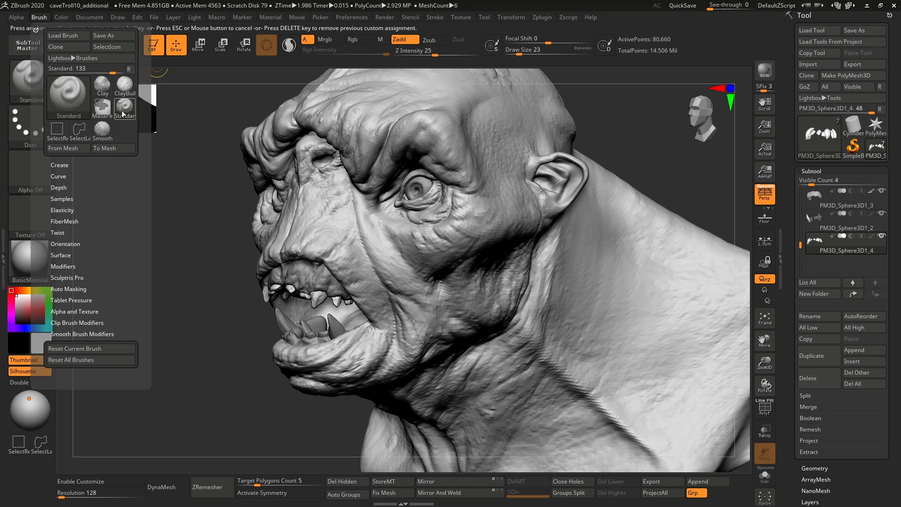
{"action": "key", "text": "1"}
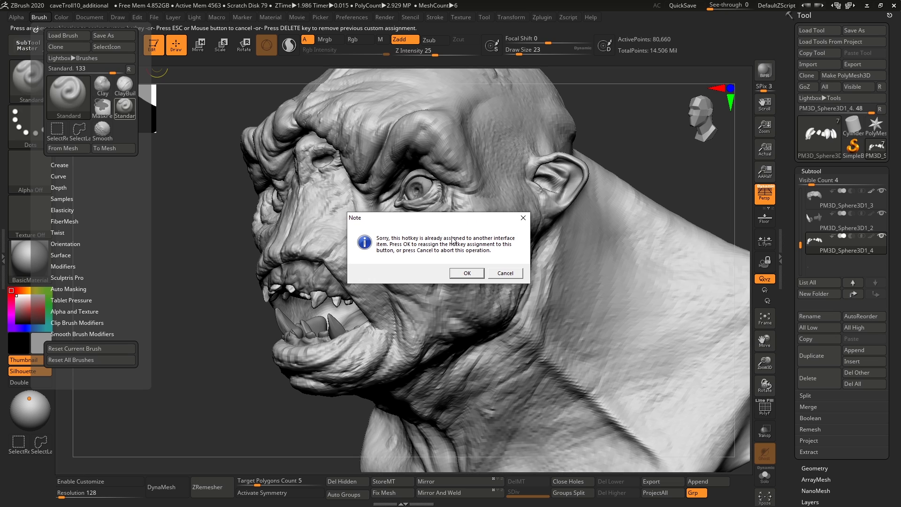
{"action": "left_click", "coordinate": [506, 274]}
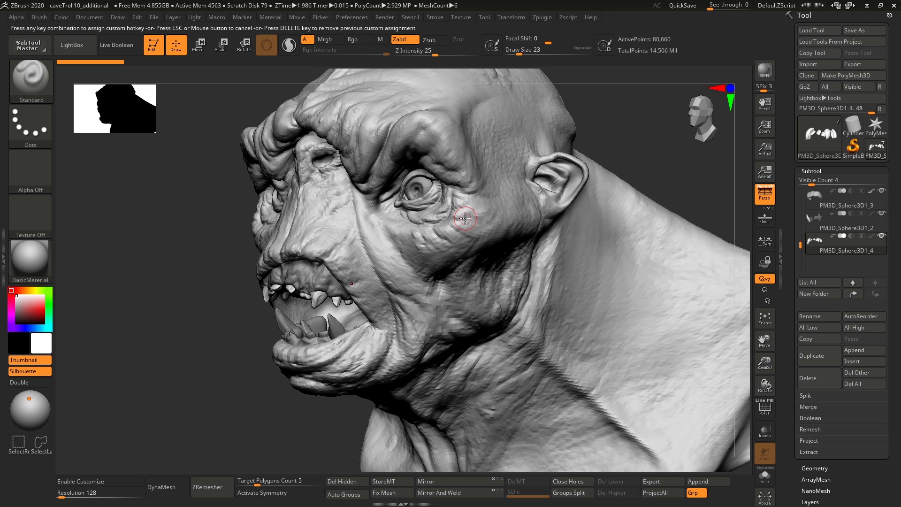
Switch Solo on and off repeatedly for the teeth subtool
{"action": "key", "text": "alt+s"}
{"action": "key", "text": "alt+s"}
{"action": "key", "text": "alt+s"}
{"action": "key", "text": "alt+s"}
{"action": "left_click", "coordinate": [767, 479]}
{"action": "left_click", "coordinate": [765, 476]}
Switch the sculpting brush to ClayBuildup, Move and DamStandard in turn
{"action": "key", "text": "b"}
{"action": "key", "text": "c"}
{"action": "key", "text": "b"}
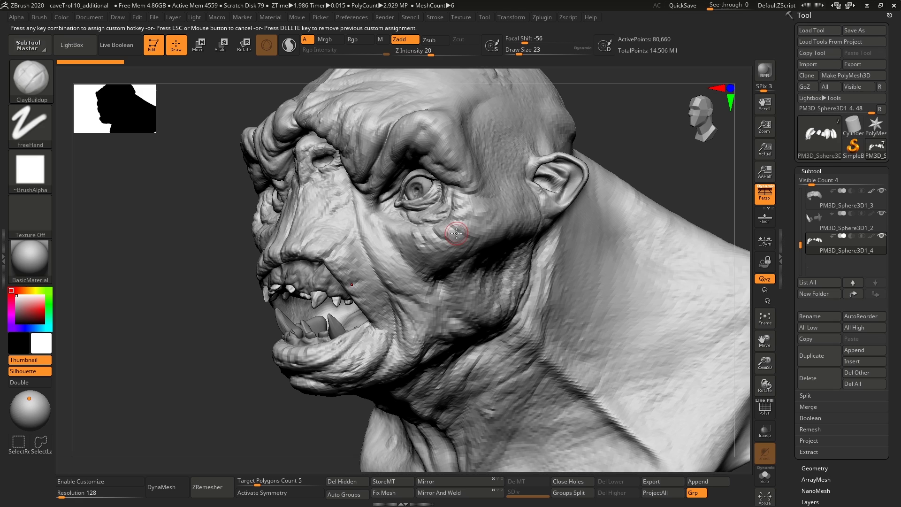
{"action": "key", "text": "b"}
{"action": "key", "text": "m"}
{"action": "key", "text": "v"}
{"action": "key", "text": "b"}
{"action": "key", "text": "d"}
{"action": "key", "text": "s"}
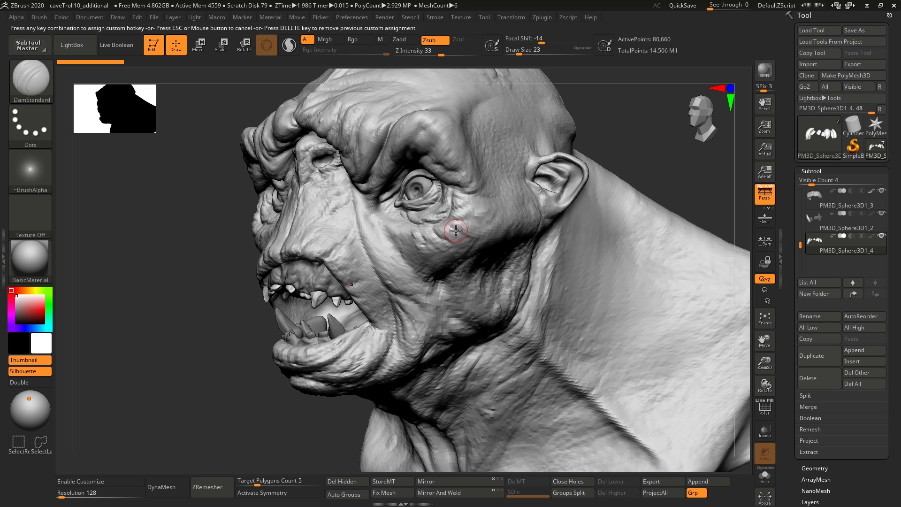
Switch the sculpting brush to TrimDynamic, ClayBuildup and Move in turn
{"action": "key", "text": "b"}
{"action": "key", "text": "t"}
{"action": "key", "text": "d"}
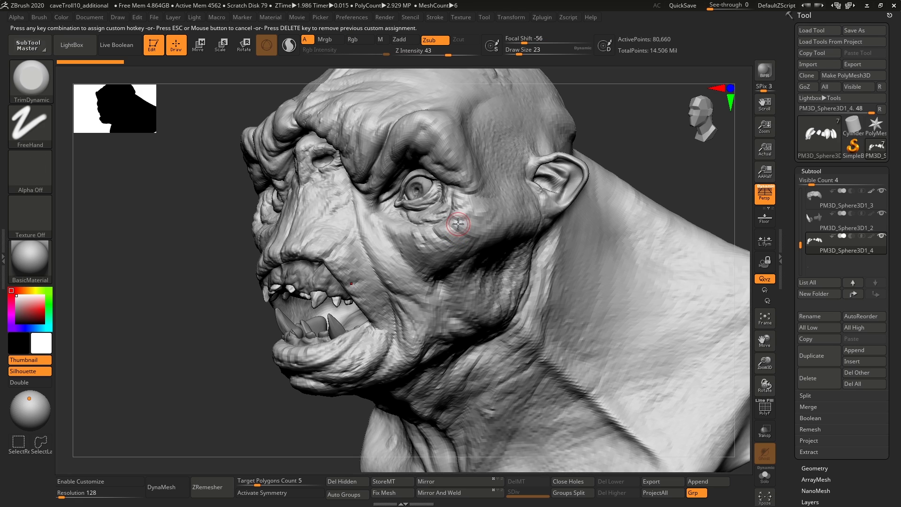
{"action": "key", "text": "b"}
{"action": "key", "text": "c"}
{"action": "key", "text": "b"}
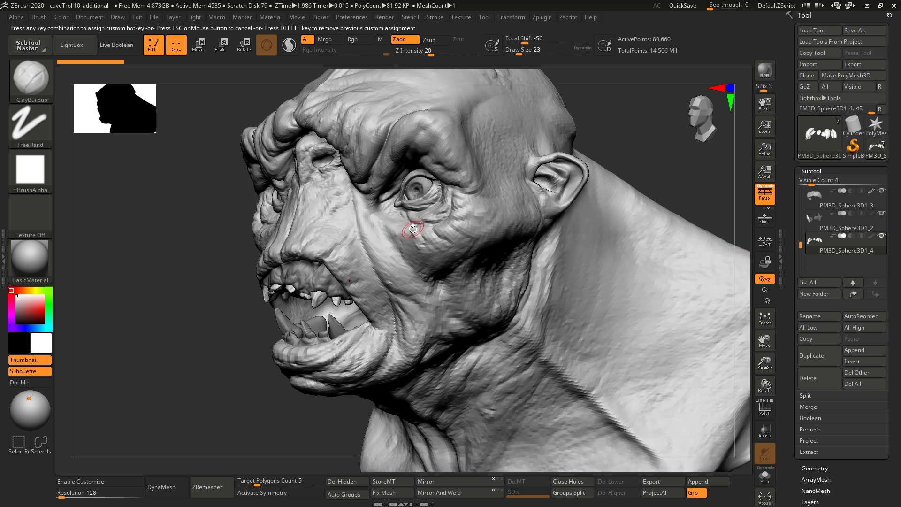
{"action": "key", "text": "b"}
{"action": "key", "text": "m"}
{"action": "key", "text": "v"}
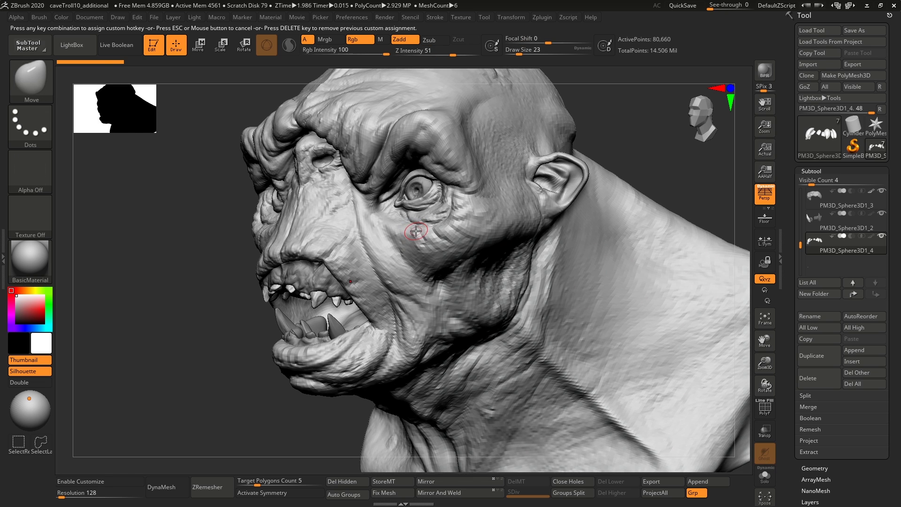
Choose the Standard brush, and pick Blob from the full set of sculpting brushes
{"action": "key", "text": "b"}
{"action": "key", "text": "s"}
{"action": "key", "text": "t"}
{"action": "key", "text": "b"}
{"action": "key", "text": "s"}
{"action": "key", "text": "t"}
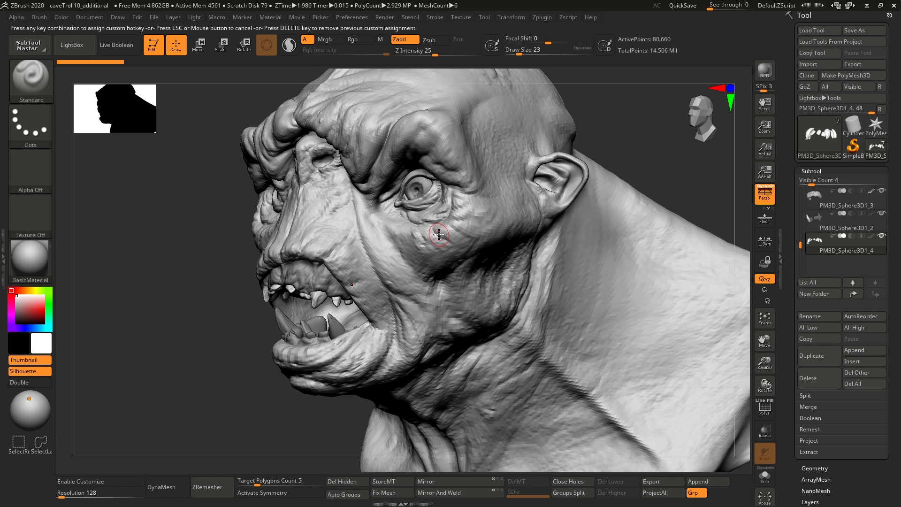
{"action": "key", "text": "alt+s"}
{"action": "key", "text": "b"}
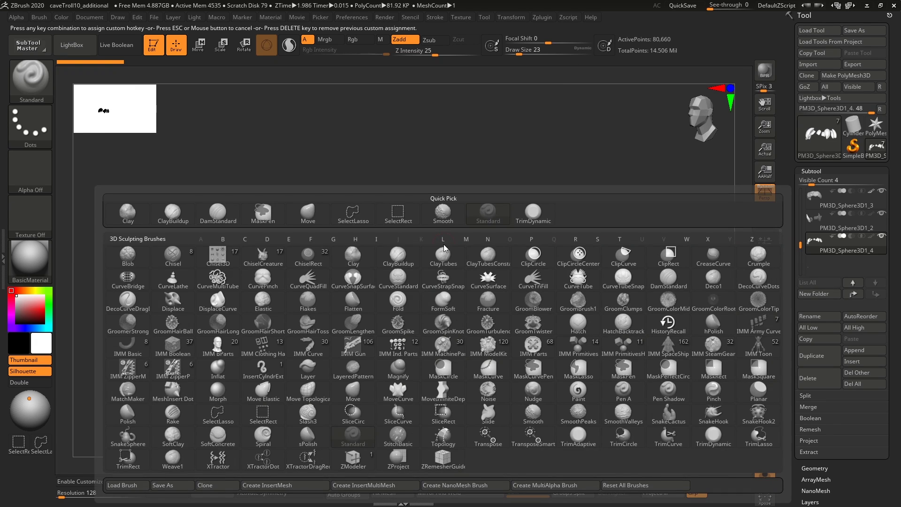
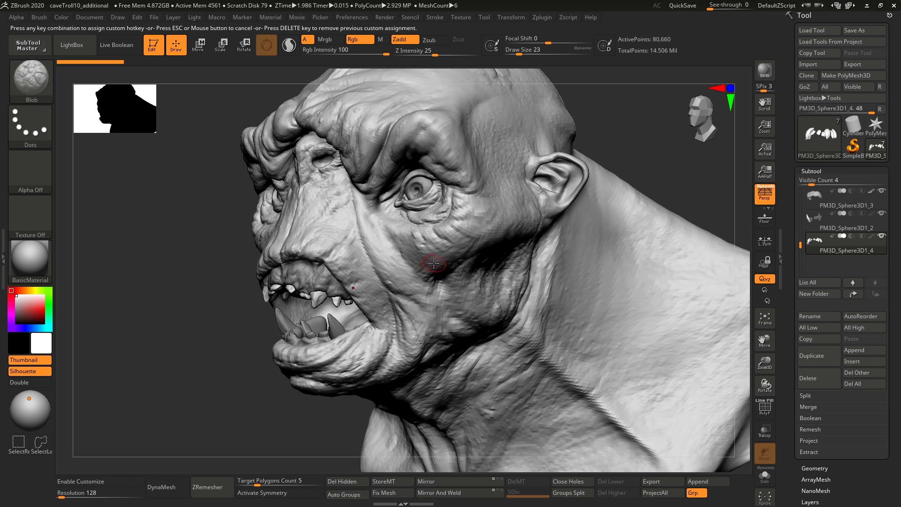
Make the troll's body the active subtool, and choose the ClayBuildup brush with a draw size of 49
{"action": "right_click_drag", "start_coordinate": [429, 278], "coordinate": [441, 250]}
{"action": "left_click", "coordinate": [396, 271], "text": "alt"}
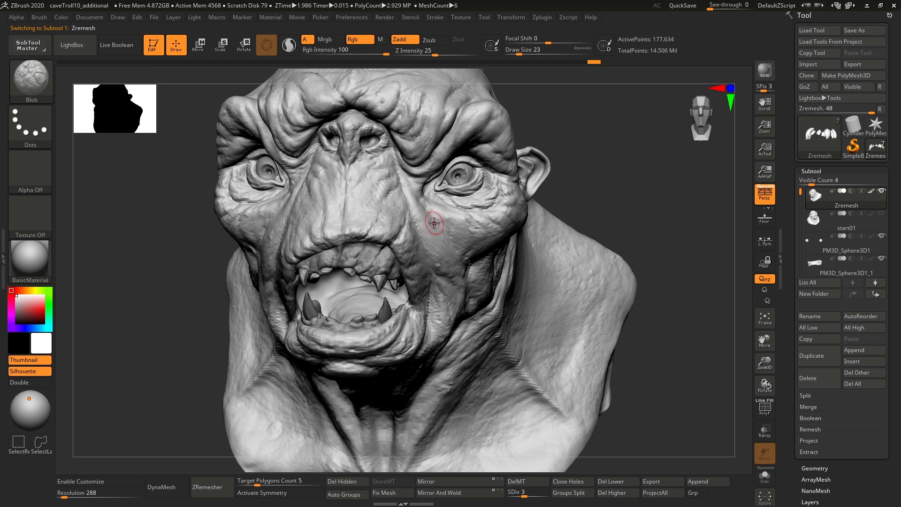
{"action": "key", "text": "b"}
{"action": "key", "text": "c"}
{"action": "key", "text": "b"}
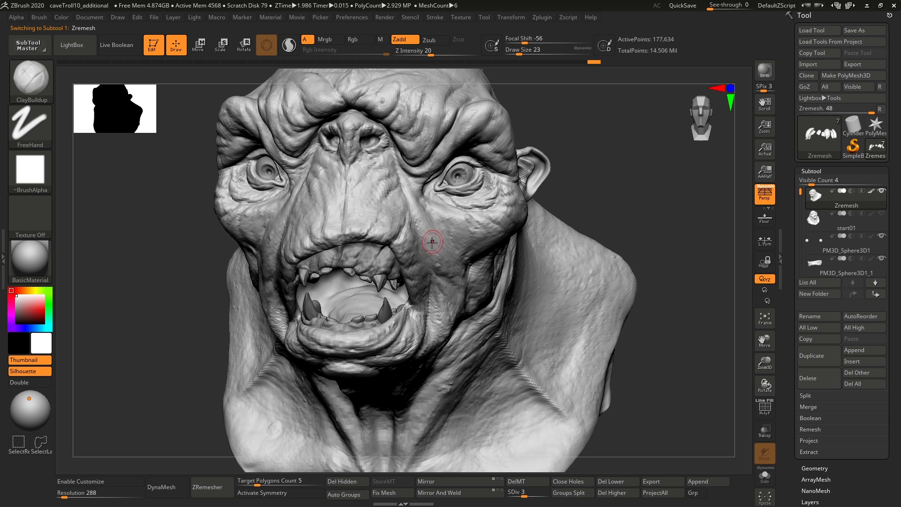
{"action": "right_click_drag", "start_coordinate": [377, 201], "coordinate": [364, 232], "text": "alt"}
{"action": "key", "text": "s"}
{"action": "left_click_drag", "start_coordinate": [364, 231], "coordinate": [371, 232]}
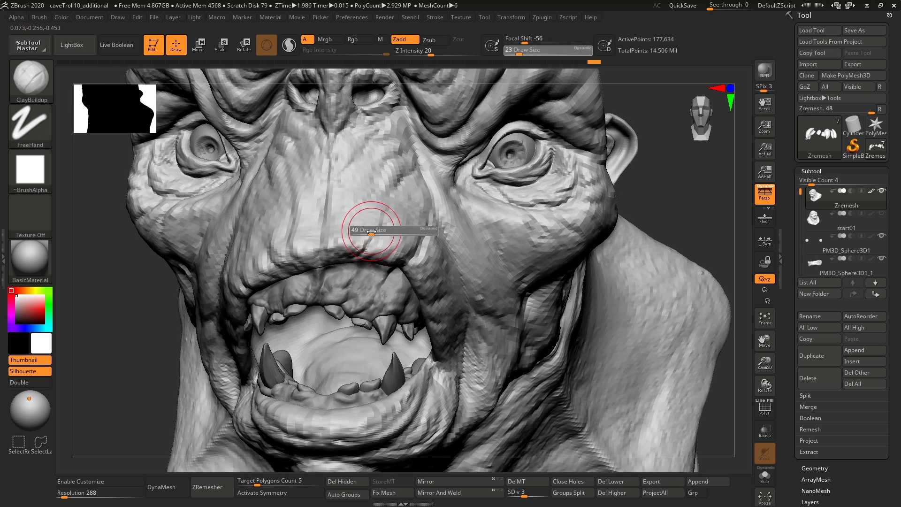
{"action": "left_click", "coordinate": [371, 232]}
Subdivide the body to level 4, and choose the Standard brush with a draw size of 39
{"action": "key", "text": "ctrl+d"}
{"action": "right_click_drag", "start_coordinate": [372, 201], "coordinate": [371, 238], "text": "alt"}
{"action": "key", "text": "b"}
{"action": "key", "text": "s"}
{"action": "key", "text": "t"}
{"action": "key", "text": "bracketleft"}
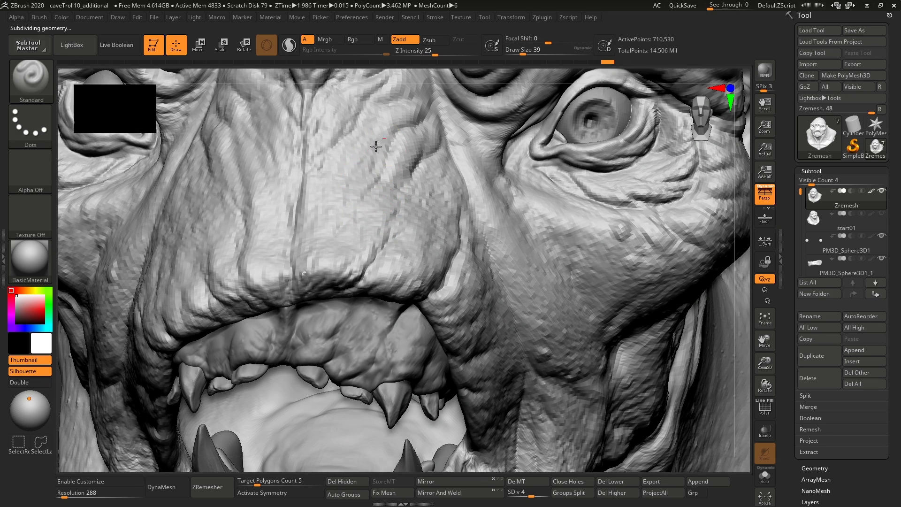
Reduce the draw size to 14, try strokes on the troll's snout, and undo the last stroke
{"action": "mouse_move", "coordinate": [376, 147]}
{"action": "left_mouse_down", "text": "alt"}
{"action": "mouse_move", "coordinate": [360, 189]}
{"action": "mouse_move", "coordinate": [324, 204]}
{"action": "left_mouse_up", "text": "alt"}
{"action": "key", "text": "s"}
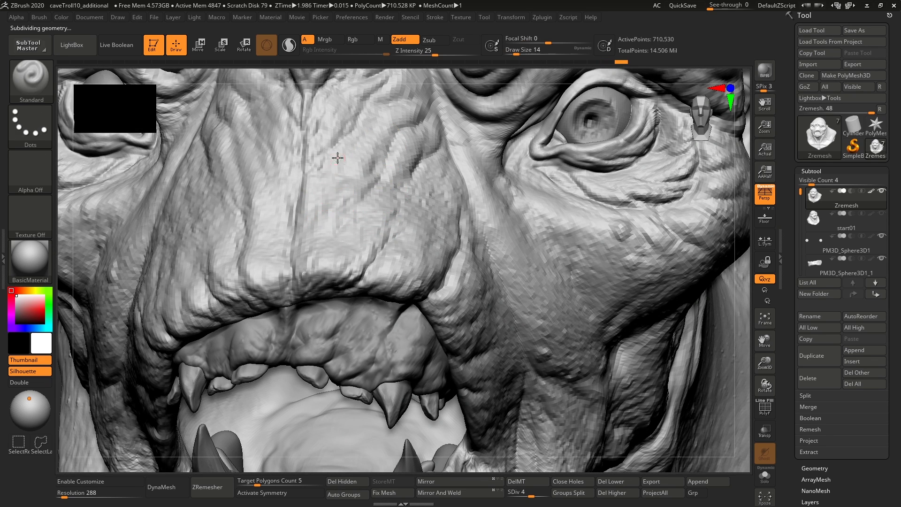
{"action": "mouse_move", "coordinate": [338, 158]}
{"action": "left_mouse_down"}
{"action": "mouse_move", "coordinate": [300, 217]}
{"action": "mouse_move", "coordinate": [313, 178]}
{"action": "mouse_move", "coordinate": [288, 211]}
{"action": "left_mouse_up"}
{"action": "key", "text": "ctrl+z"}
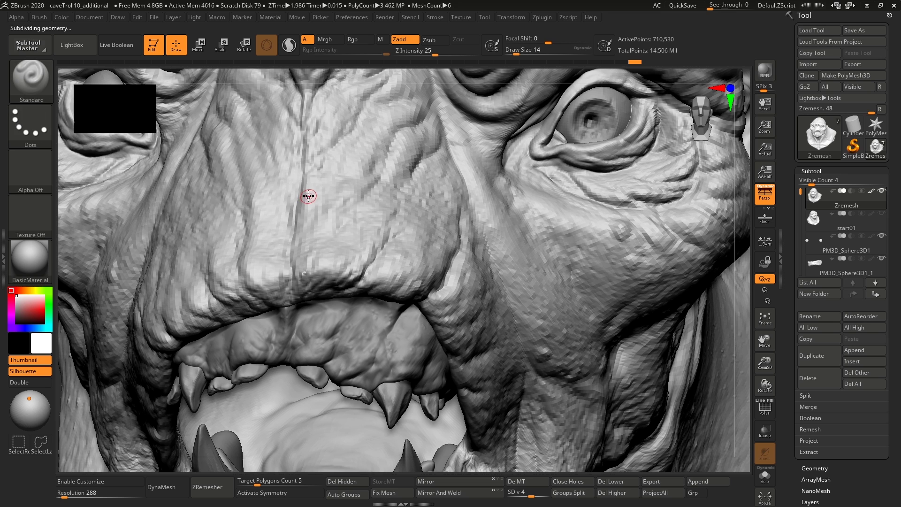
Toggle symmetry on and back off over the troll's snout
{"action": "key", "text": "x"}
{"action": "key", "text": "shift"}
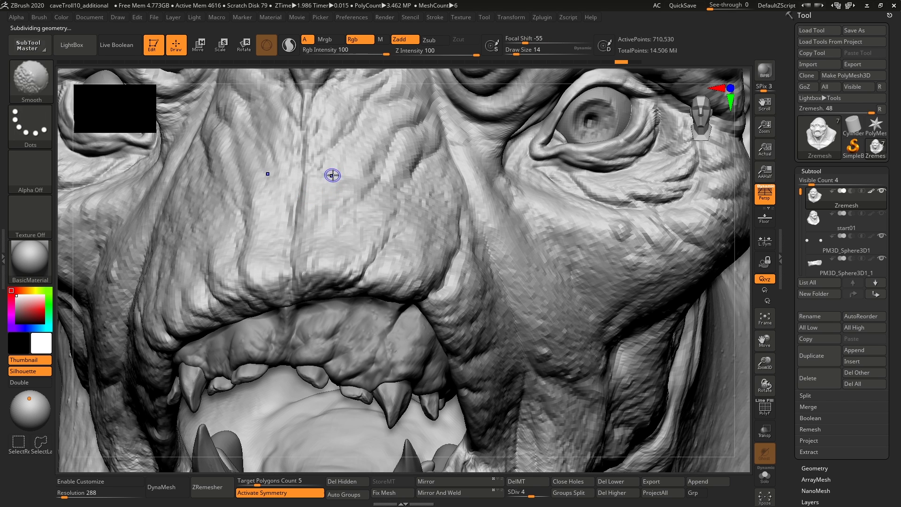
{"action": "key", "text": "x"}
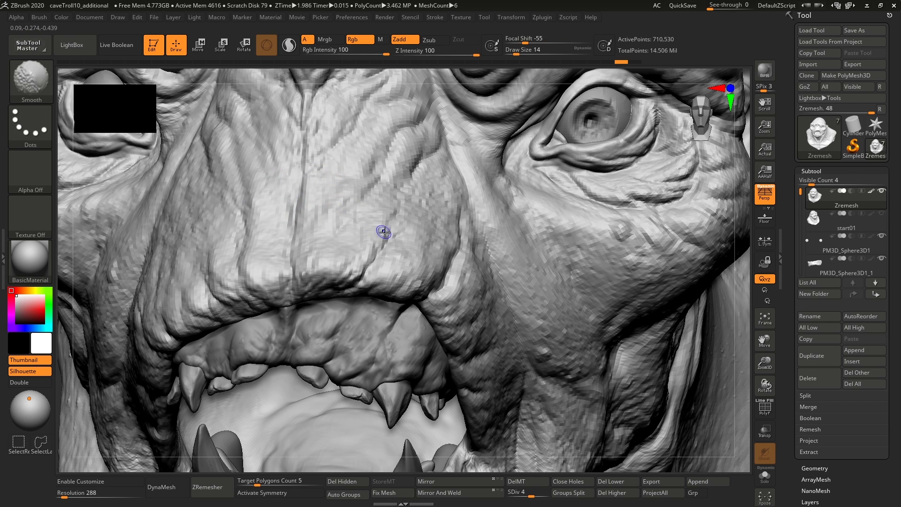
Sculpt slanted wrinkles behind the outer eye corner with symmetry active, and turn symmetry off
{"action": "mouse_move", "coordinate": [438, 195]}
{"action": "right_mouse_down"}
{"action": "mouse_move", "coordinate": [403, 251]}
{"action": "mouse_move", "coordinate": [517, 195]}
{"action": "mouse_move", "coordinate": [440, 223]}
{"action": "right_mouse_up"}
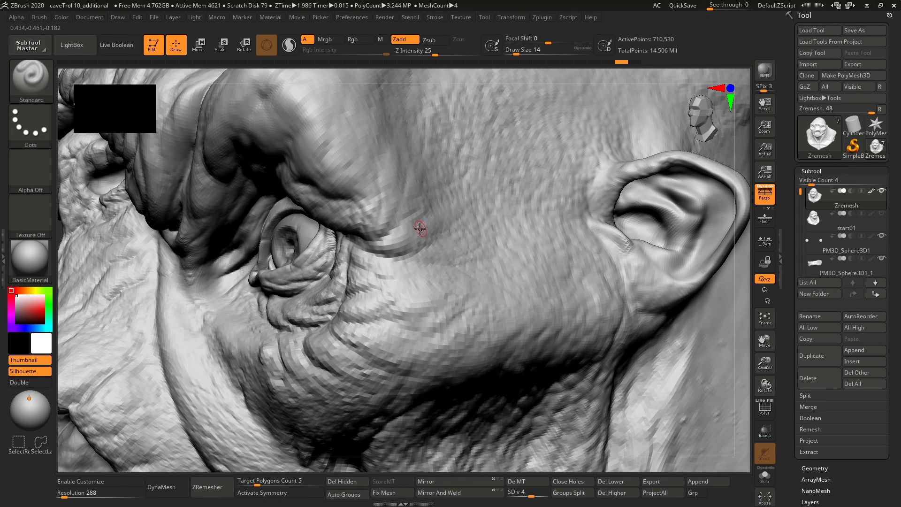
{"action": "left_click", "coordinate": [280, 493]}
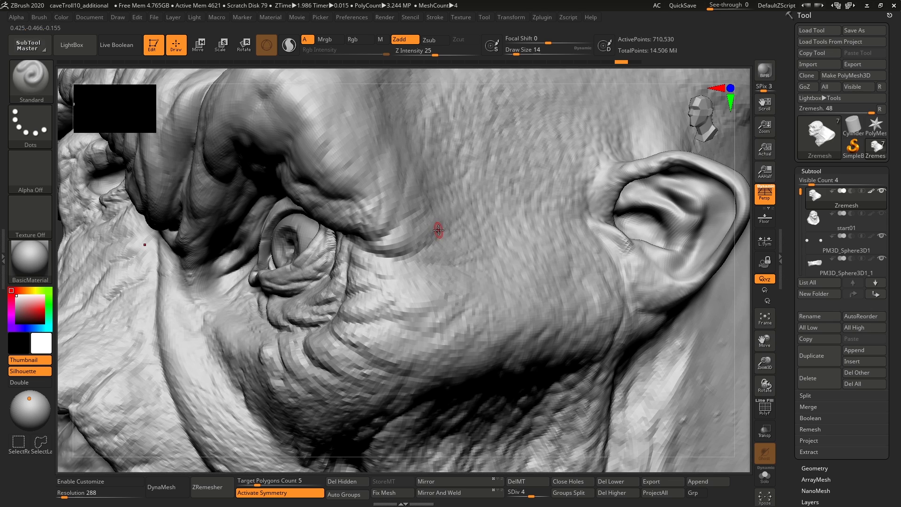
{"action": "left_click_drag", "start_coordinate": [459, 206], "coordinate": [425, 258]}
{"action": "mouse_move", "coordinate": [443, 179]}
{"action": "left_mouse_down"}
{"action": "mouse_move", "coordinate": [424, 235]}
{"action": "mouse_move", "coordinate": [436, 183]}
{"action": "mouse_move", "coordinate": [402, 238]}
{"action": "left_mouse_up"}
{"action": "key", "text": "x"}
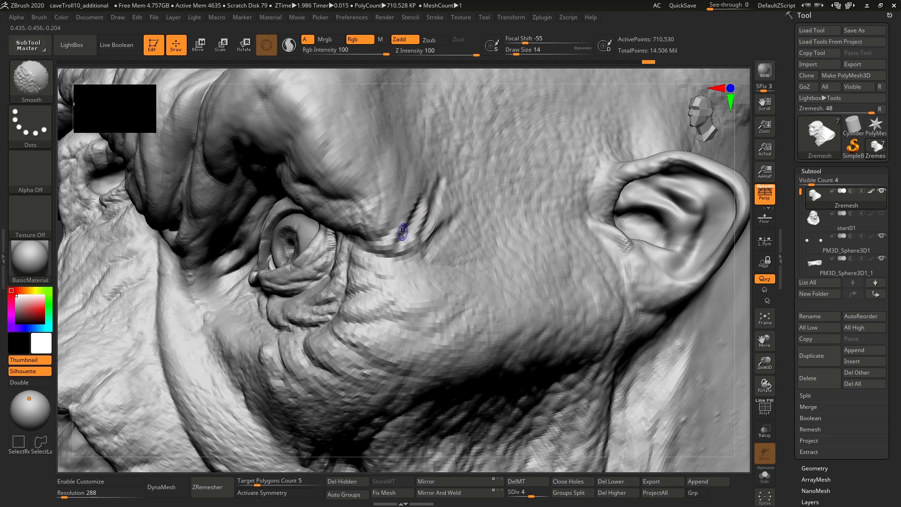
{"action": "mouse_move", "coordinate": [422, 155]}
{"action": "left_mouse_down"}
{"action": "mouse_move", "coordinate": [386, 238]}
{"action": "mouse_move", "coordinate": [366, 253]}
{"action": "left_mouse_up"}
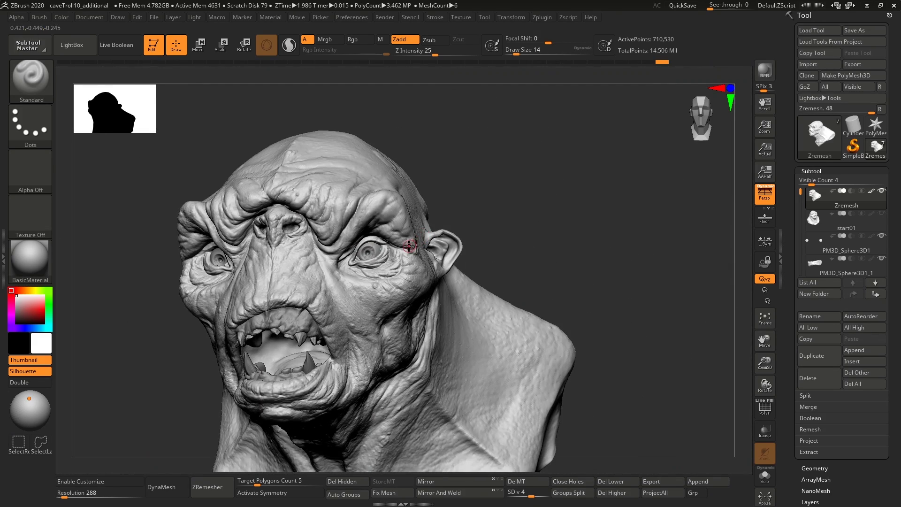
Look up the Activate Symmetry option and its shortcut in the Transform settings
{"action": "right_click_drag", "start_coordinate": [478, 189], "coordinate": [456, 206]}
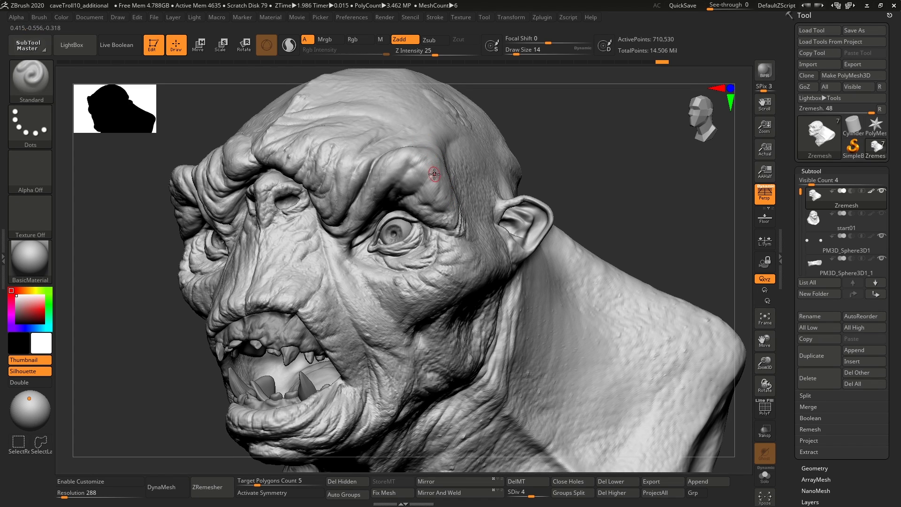
{"action": "left_click", "coordinate": [511, 18]}
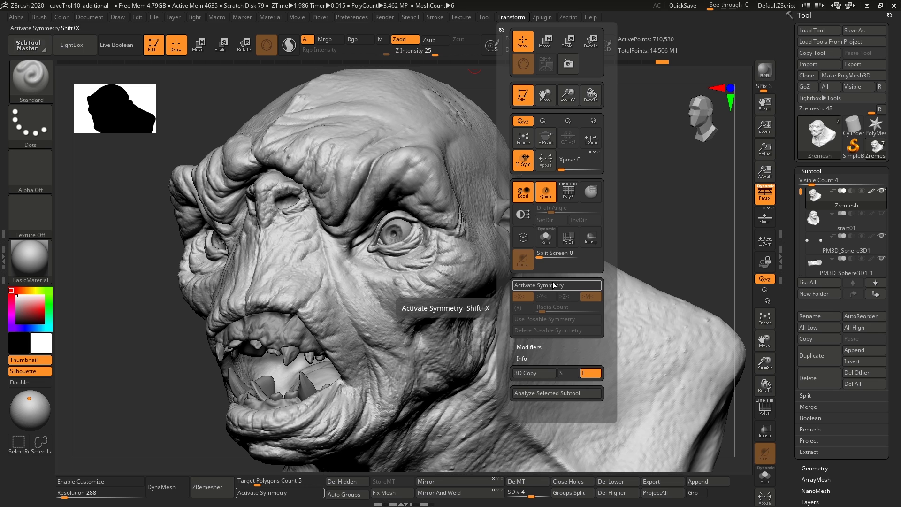
Set the draw size to 20, and smooth a spot on the brow above the troll's eye
{"action": "right_click_drag", "start_coordinate": [437, 201], "coordinate": [456, 194], "text": "ctrl"}
{"action": "key", "text": "s"}
{"action": "left_click_drag", "start_coordinate": [457, 194], "coordinate": [454, 193]}
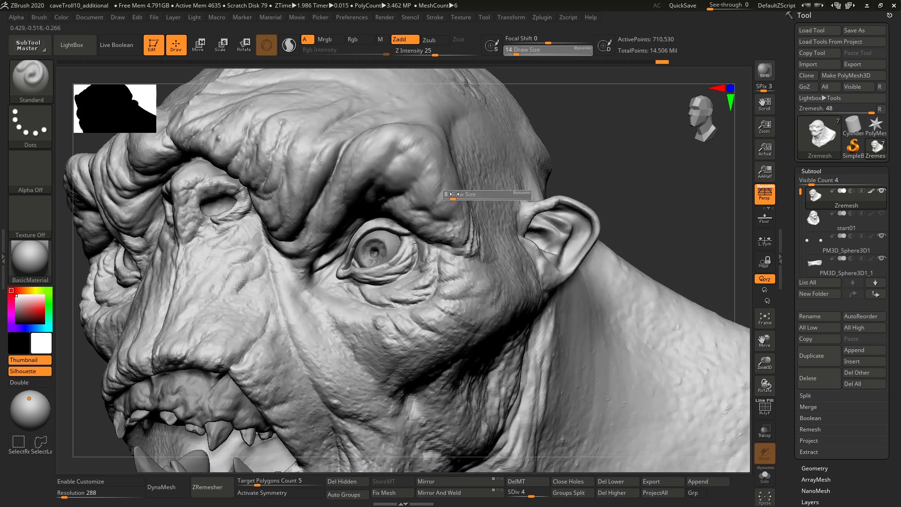
{"action": "mouse_move", "coordinate": [417, 159]}
{"action": "left_mouse_down", "text": "shift"}
{"action": "mouse_move", "coordinate": [407, 157]}
{"action": "mouse_move", "coordinate": [417, 163]}
{"action": "mouse_move", "coordinate": [404, 169]}
{"action": "left_mouse_up", "text": "shift"}
Mask a small spot on the troll's forehead, and clear the mask
{"action": "mouse_move", "coordinate": [404, 169]}
{"action": "right_mouse_down"}
{"action": "mouse_move", "coordinate": [409, 225]}
{"action": "mouse_move", "coordinate": [405, 212]}
{"action": "right_mouse_up"}
{"action": "left_click_drag", "start_coordinate": [392, 176], "coordinate": [396, 162], "text": "ctrl"}
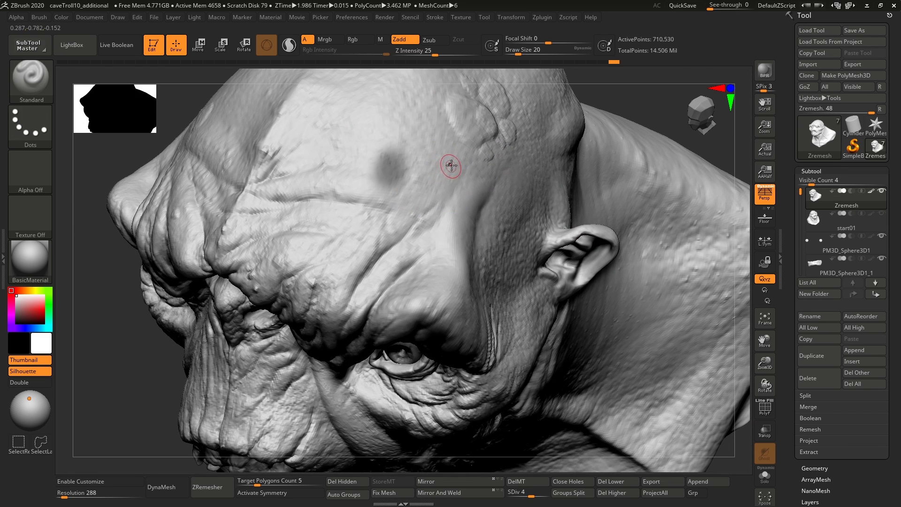
{"action": "left_click_drag", "start_coordinate": [629, 89], "coordinate": [618, 102], "text": "ctrl"}
Frame the troll bust, and examine it from the front, the side and slightly above
{"action": "right_click_drag", "start_coordinate": [425, 193], "coordinate": [440, 161]}
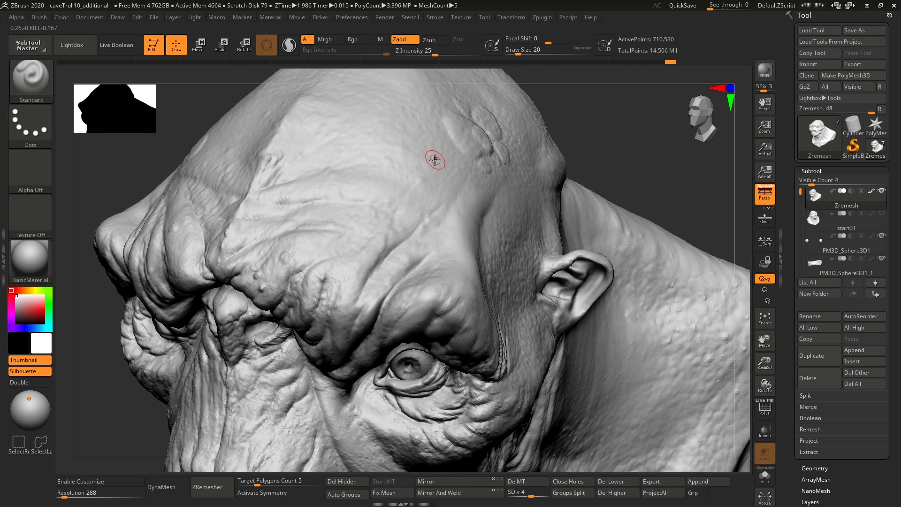
{"action": "key", "text": "f"}
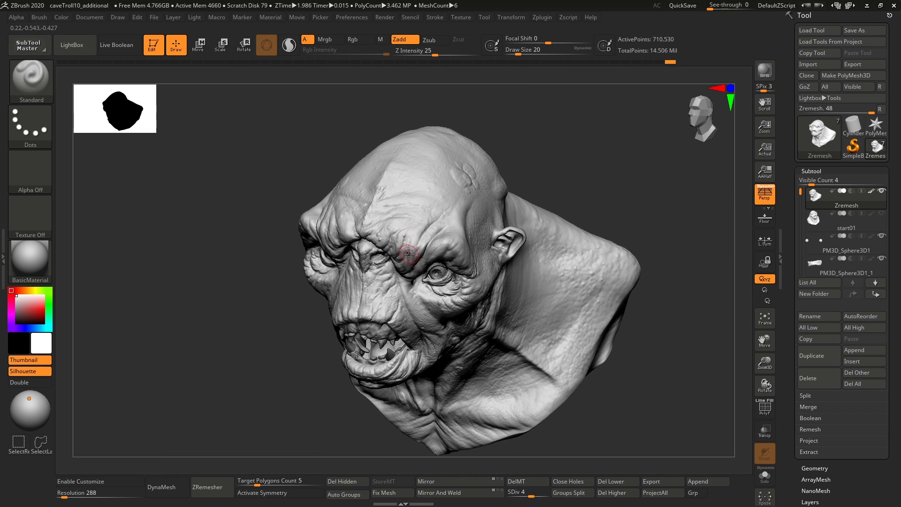
{"action": "right_click_drag", "start_coordinate": [414, 262], "coordinate": [445, 200]}
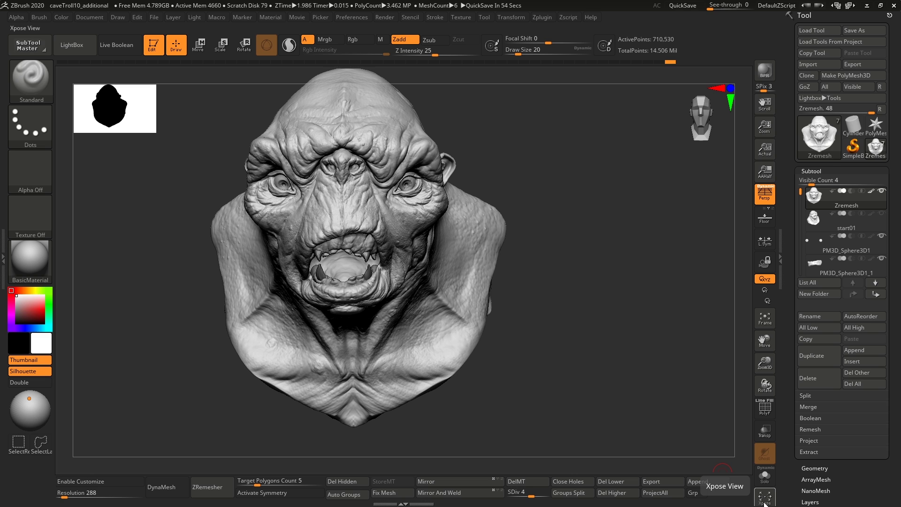
{"action": "right_click_drag", "start_coordinate": [451, 167], "coordinate": [433, 219]}
{"action": "right_click_drag", "start_coordinate": [412, 168], "coordinate": [469, 195], "text": "alt"}
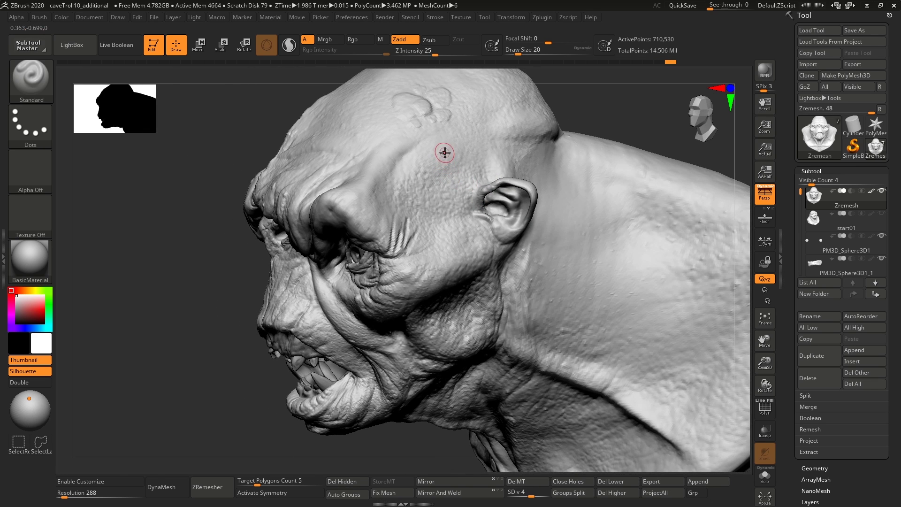
{"action": "right_click_drag", "start_coordinate": [437, 136], "coordinate": [464, 180]}
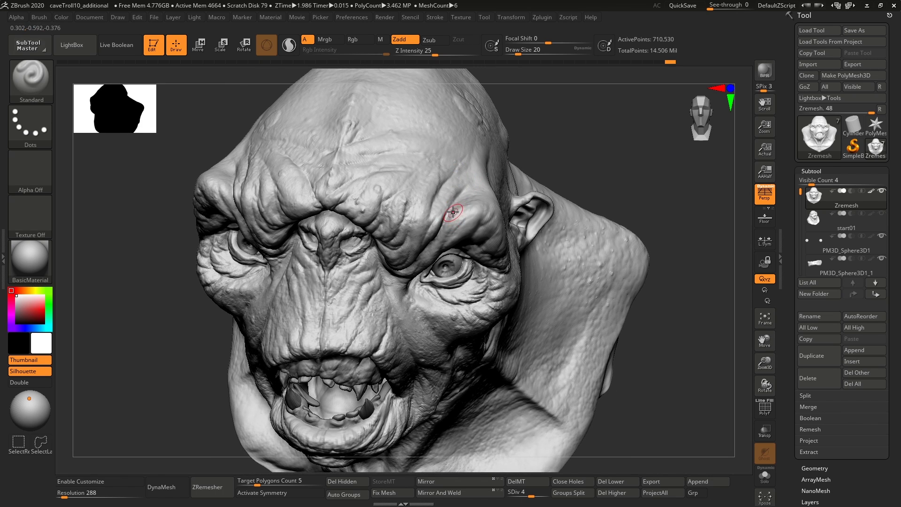
{"action": "mouse_move", "coordinate": [443, 207]}
{"action": "right_mouse_down"}
{"action": "mouse_move", "coordinate": [418, 202]}
{"action": "mouse_move", "coordinate": [443, 199]}
{"action": "mouse_move", "coordinate": [437, 213]}
{"action": "right_mouse_up"}
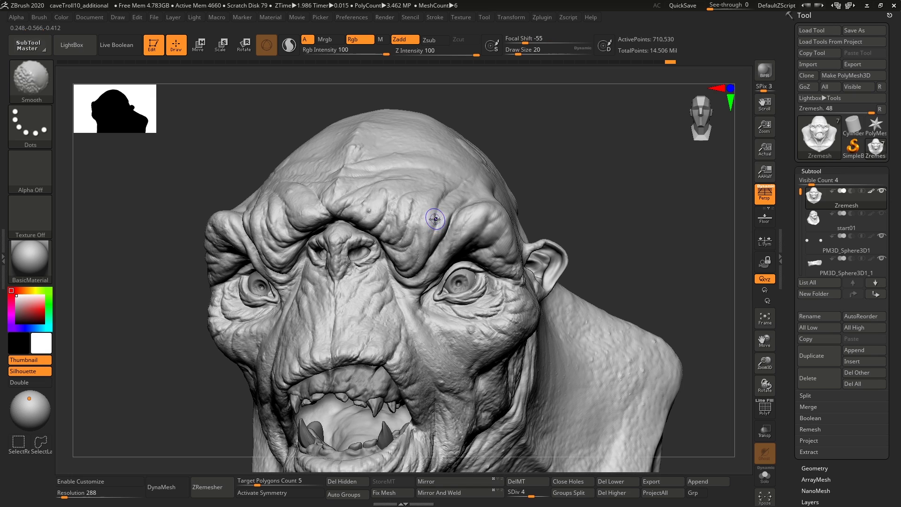
{"action": "key", "text": "x"}
{"action": "key", "text": "x"}
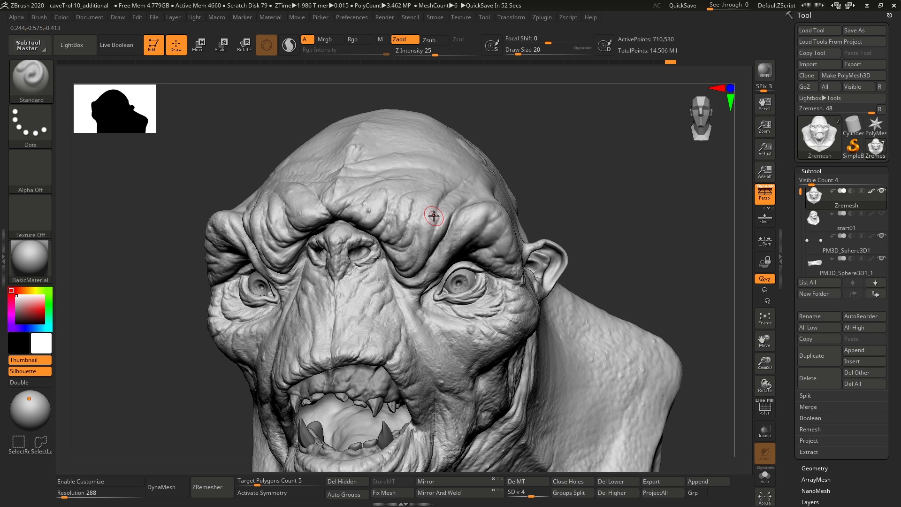
{"action": "right_click_drag", "start_coordinate": [462, 270], "coordinate": [457, 257]}
{"action": "right_click_drag", "start_coordinate": [413, 148], "coordinate": [412, 170]}
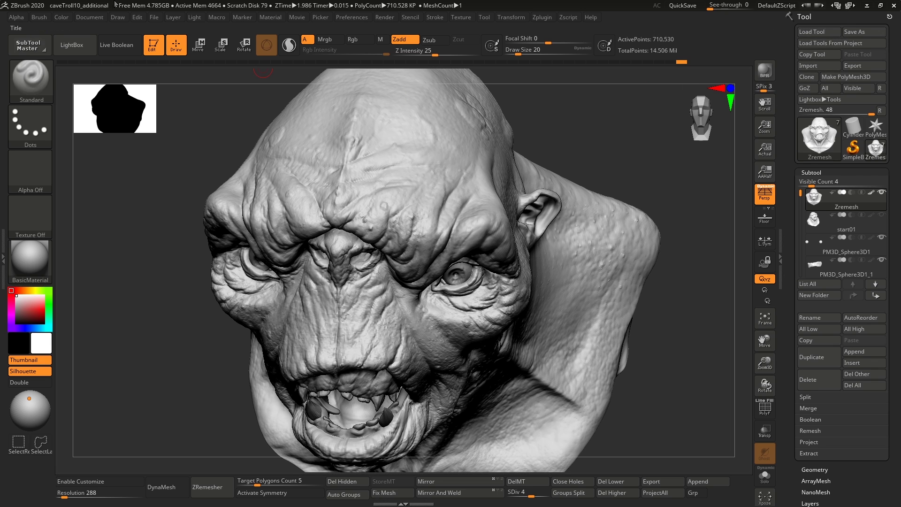
Export the current document view as a PNG image
{"action": "left_click", "coordinate": [95, 16]}
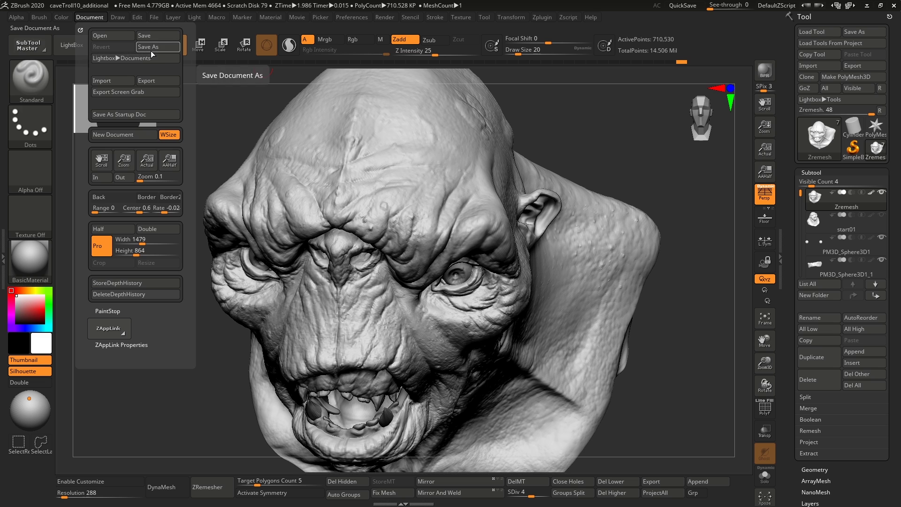
{"action": "left_click", "coordinate": [150, 81]}
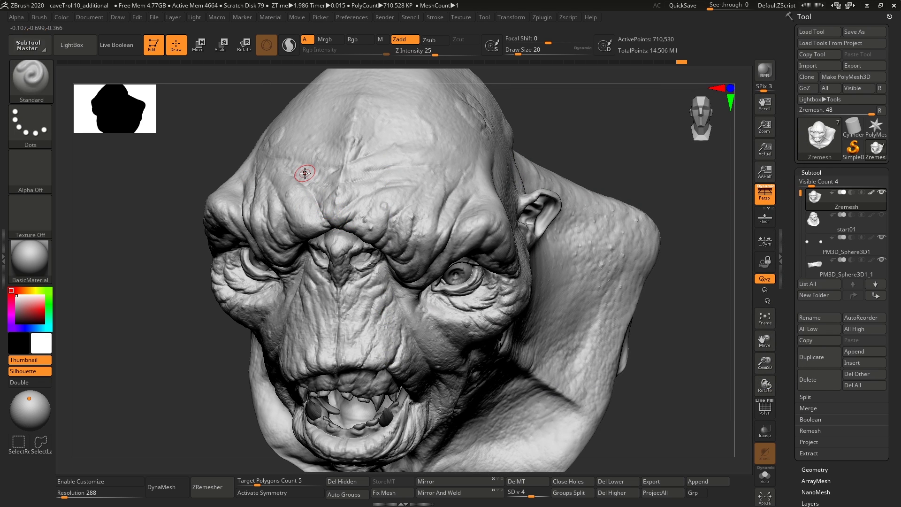
{"action": "key", "text": "ctrl+q"}
{"action": "left_click", "coordinate": [521, 398]}
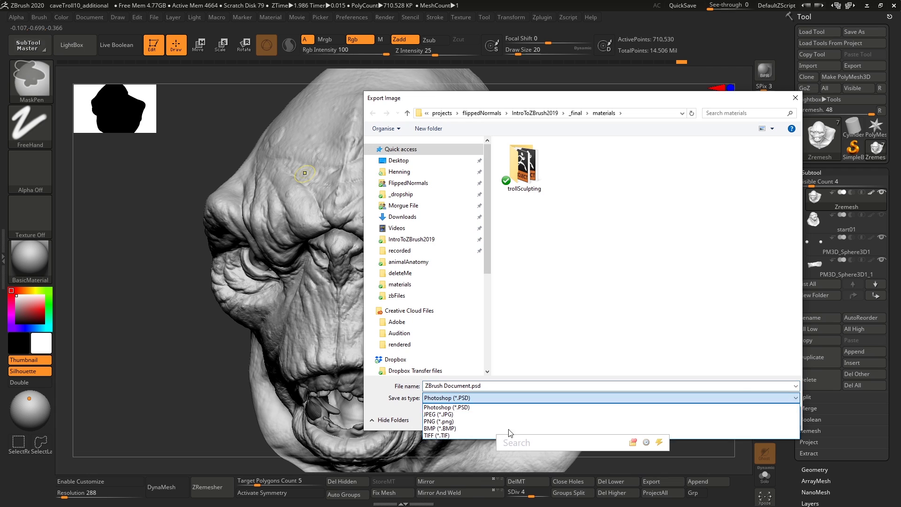
{"action": "left_click", "coordinate": [462, 421]}
{"action": "key", "text": "Return"}
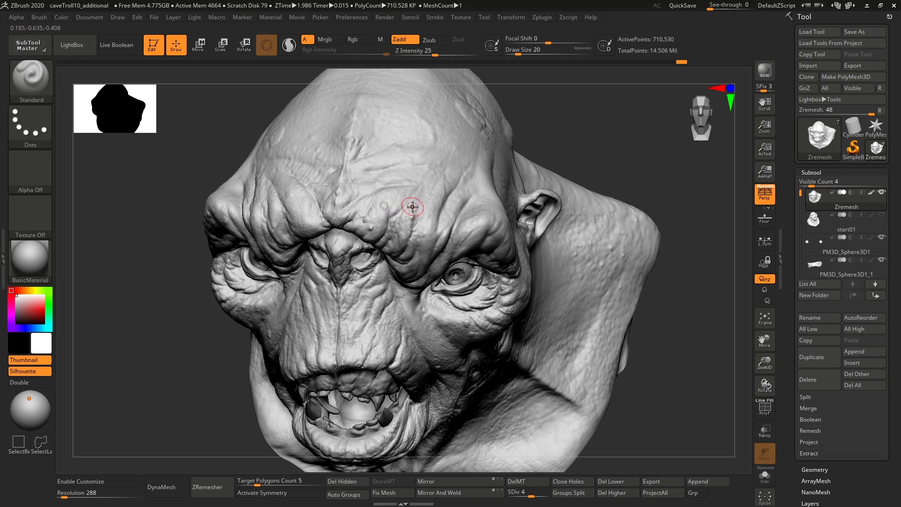
{"action": "key", "text": "ctrl+e"}
{"action": "type", "text": "dsd"}
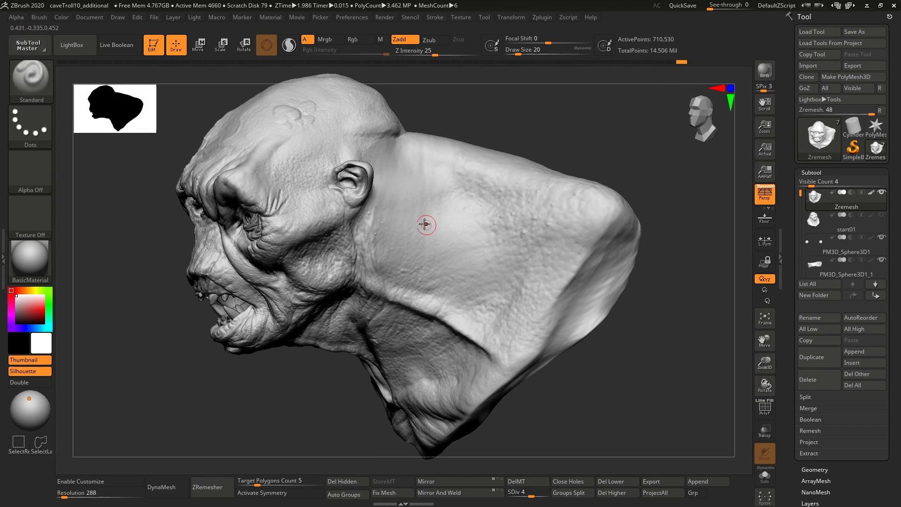
Sample a dark red from the colour picker as the document's border colour
{"action": "mouse_move", "coordinate": [424, 224]}
{"action": "right_mouse_down"}
{"action": "mouse_move", "coordinate": [396, 203]}
{"action": "mouse_move", "coordinate": [410, 210]}
{"action": "mouse_move", "coordinate": [418, 199]}
{"action": "mouse_move", "coordinate": [402, 211]}
{"action": "mouse_move", "coordinate": [441, 235]}
{"action": "mouse_move", "coordinate": [448, 229]}
{"action": "mouse_move", "coordinate": [438, 218]}
{"action": "right_mouse_up"}
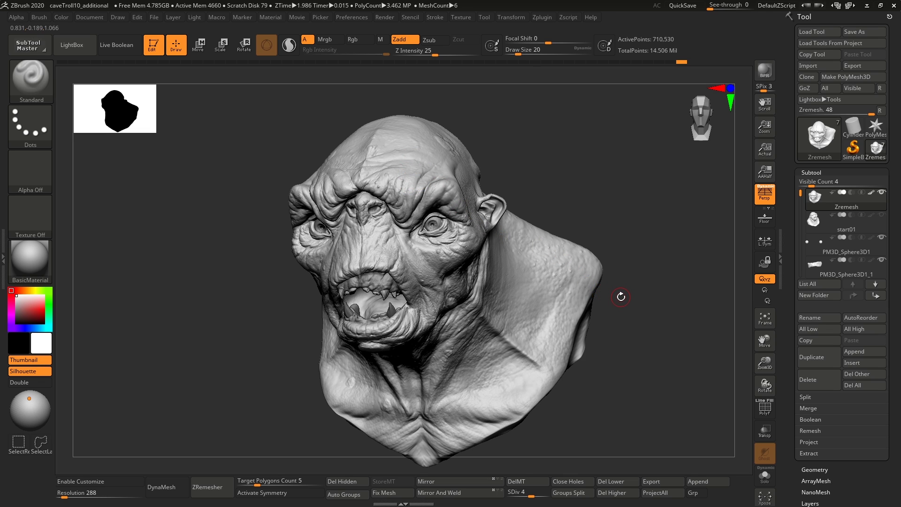
{"action": "left_click", "coordinate": [92, 19]}
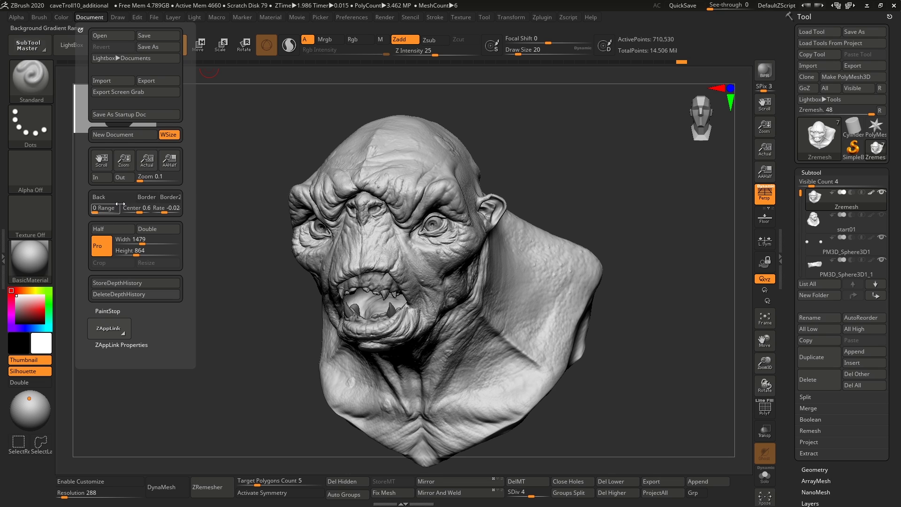
{"action": "left_click_drag", "start_coordinate": [145, 199], "coordinate": [34, 318]}
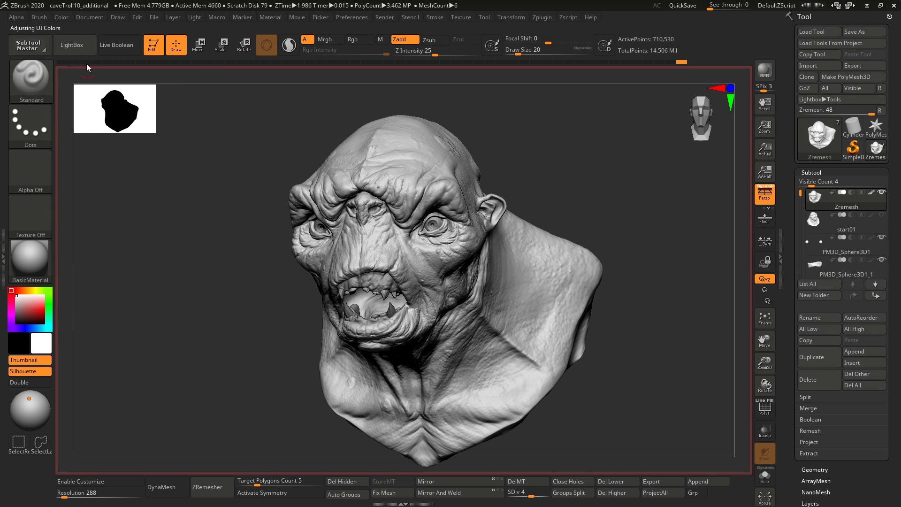
Set the background gradient's center to 1, and match the document's border colour to the dark grey interface
{"action": "mouse_move", "coordinate": [85, 19]}
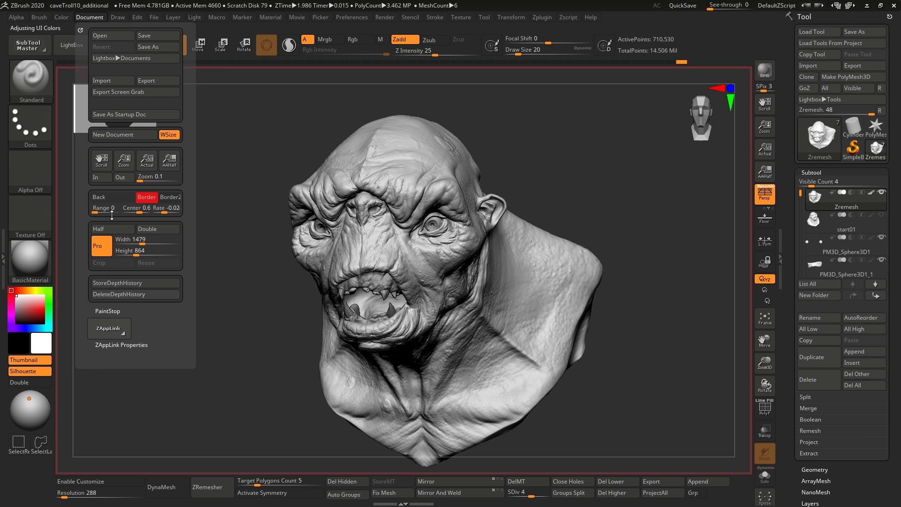
{"action": "left_click_drag", "start_coordinate": [107, 210], "coordinate": [89, 211]}
{"action": "left_click_drag", "start_coordinate": [147, 196], "coordinate": [76, 219]}
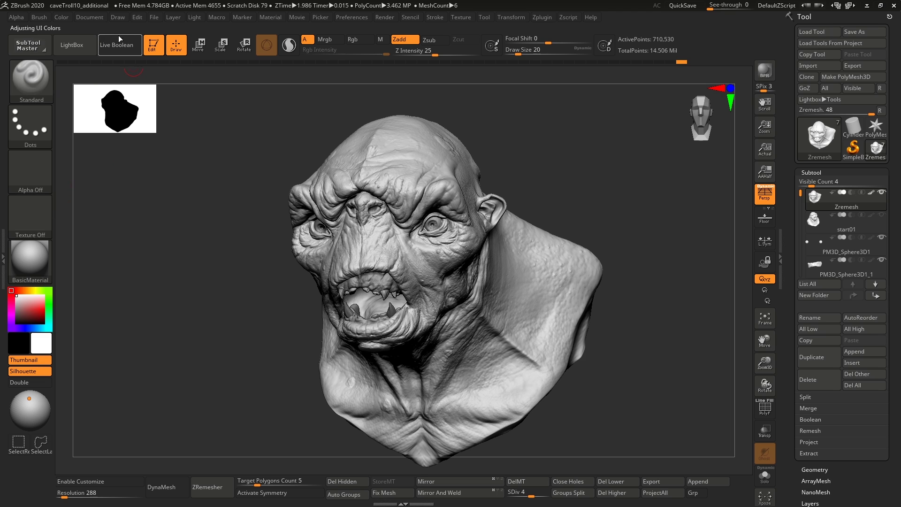
Set the document width to 537 with WSize turned off, and create a new document without saving the current one
{"action": "left_click", "coordinate": [88, 17]}
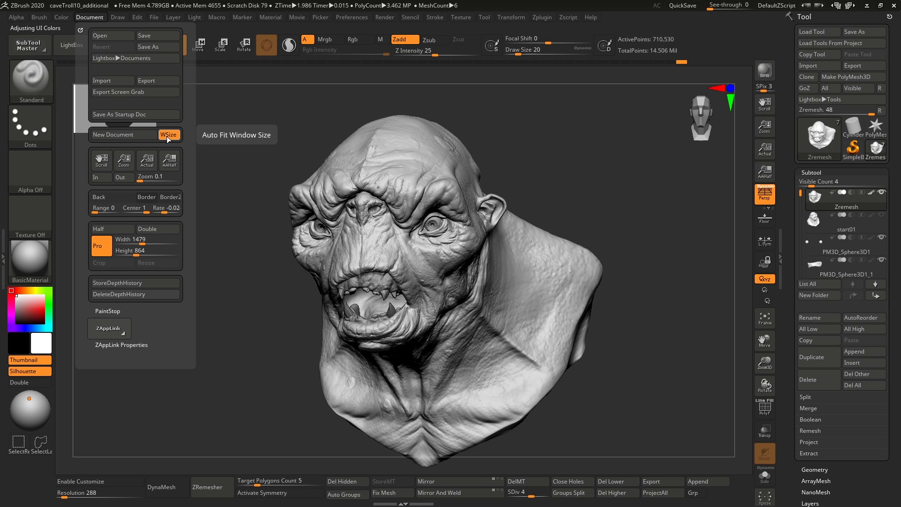
{"action": "left_click", "coordinate": [91, 19]}
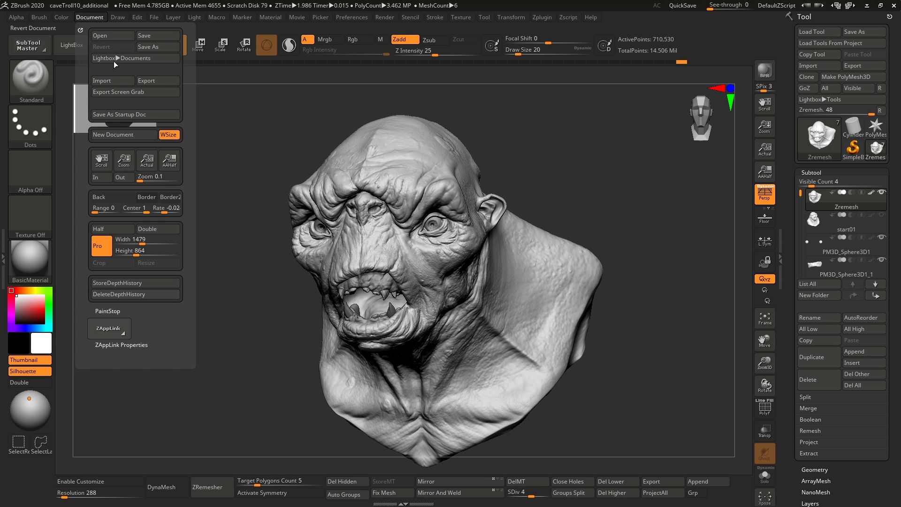
{"action": "left_click_drag", "start_coordinate": [134, 245], "coordinate": [132, 253]}
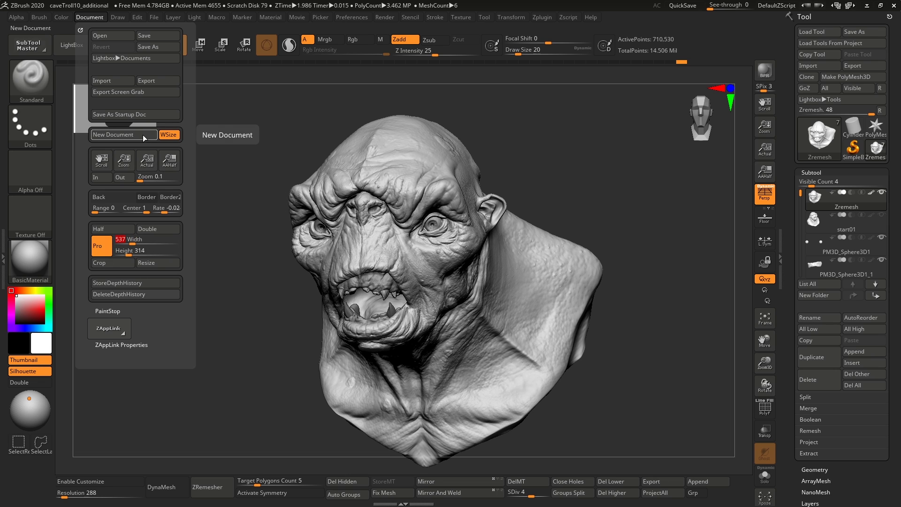
{"action": "left_click", "coordinate": [168, 135]}
{"action": "left_click", "coordinate": [123, 134]}
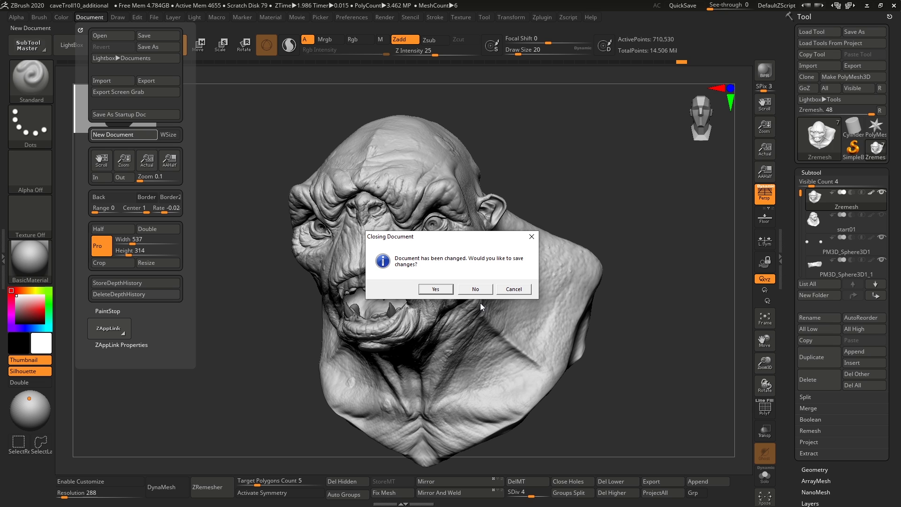
{"action": "left_click", "coordinate": [471, 289]}
Draw the troll onto the new canvas, enter edit mode and frame the bust from the front
{"action": "left_click_drag", "start_coordinate": [358, 252], "coordinate": [367, 504]}
{"action": "key", "text": "t"}
{"action": "key", "text": "f"}
{"action": "right_click_drag", "start_coordinate": [541, 239], "coordinate": [579, 424]}
{"action": "mouse_move", "coordinate": [509, 297]}
{"action": "right_mouse_down"}
{"action": "mouse_move", "coordinate": [525, 243]}
{"action": "mouse_move", "coordinate": [501, 256]}
{"action": "mouse_move", "coordinate": [81, 235]}
{"action": "mouse_move", "coordinate": [188, 247]}
{"action": "right_mouse_up"}
{"action": "key", "text": "f"}
{"action": "right_click_drag", "start_coordinate": [385, 213], "coordinate": [407, 217], "text": "shift"}
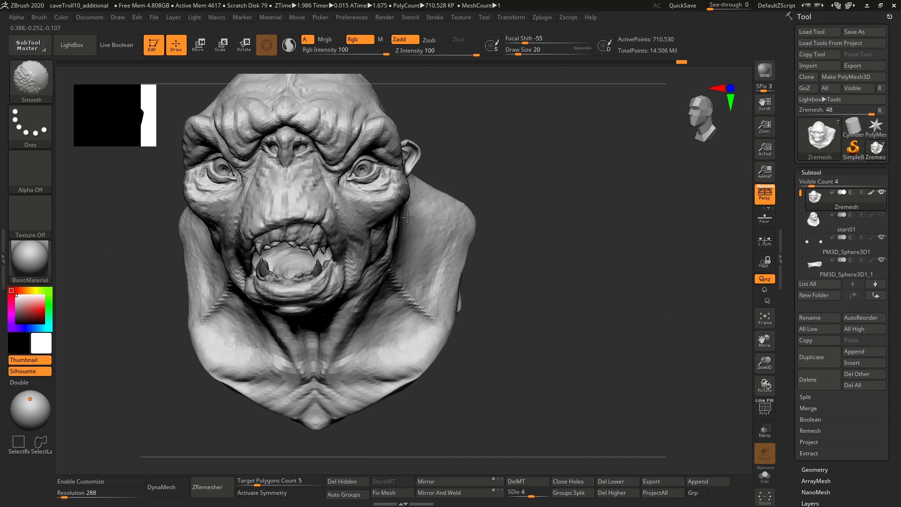
Turn on WSize and create a new document that fits the workspace, without saving the current one
{"action": "left_click", "coordinate": [89, 17]}
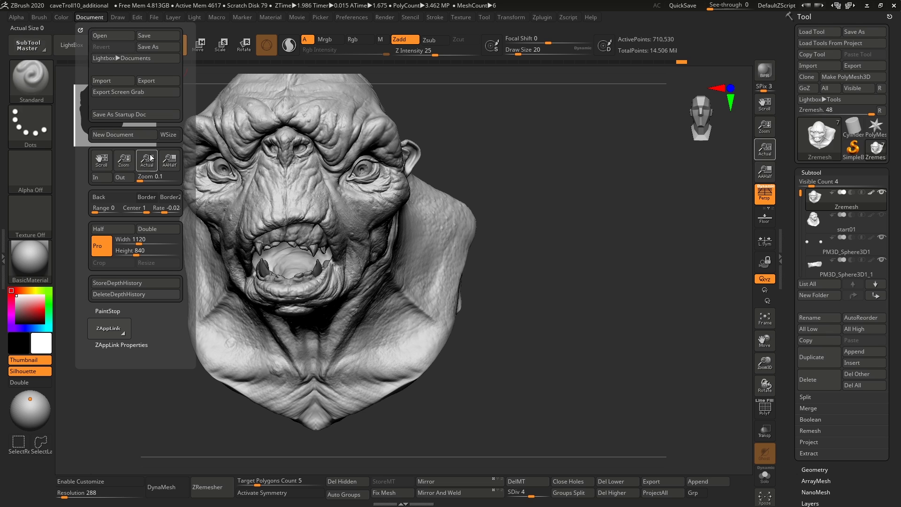
{"action": "left_click", "coordinate": [169, 134]}
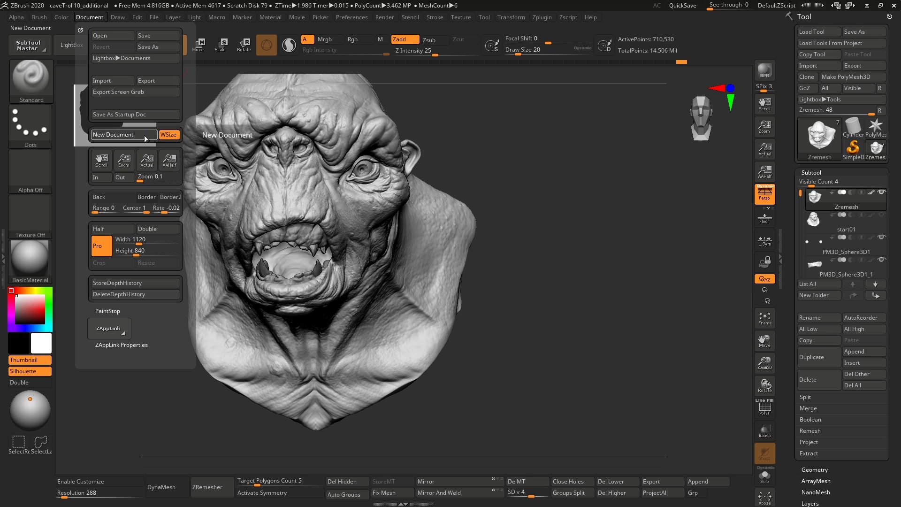
{"action": "left_click", "coordinate": [146, 136]}
{"action": "left_click", "coordinate": [479, 293]}
Place the troll bust on the resized canvas, enable edit mode and frame the model
{"action": "left_click_drag", "start_coordinate": [377, 291], "coordinate": [266, 366]}
{"action": "key", "text": "t"}
{"action": "key", "text": "f"}
{"action": "right_click_drag", "start_coordinate": [518, 274], "coordinate": [486, 294]}
{"action": "right_click_drag", "start_coordinate": [471, 222], "coordinate": [502, 283], "text": "alt"}
{"action": "key", "text": "f"}
Examine the troll bust from the front and in three-quarter view, at close range and as a whole
{"action": "right_click_drag", "start_coordinate": [463, 260], "coordinate": [422, 141]}
{"action": "right_click_drag", "start_coordinate": [403, 404], "coordinate": [396, 334], "text": "ctrl"}
{"action": "right_click_drag", "start_coordinate": [474, 300], "coordinate": [375, 298], "text": "shift"}
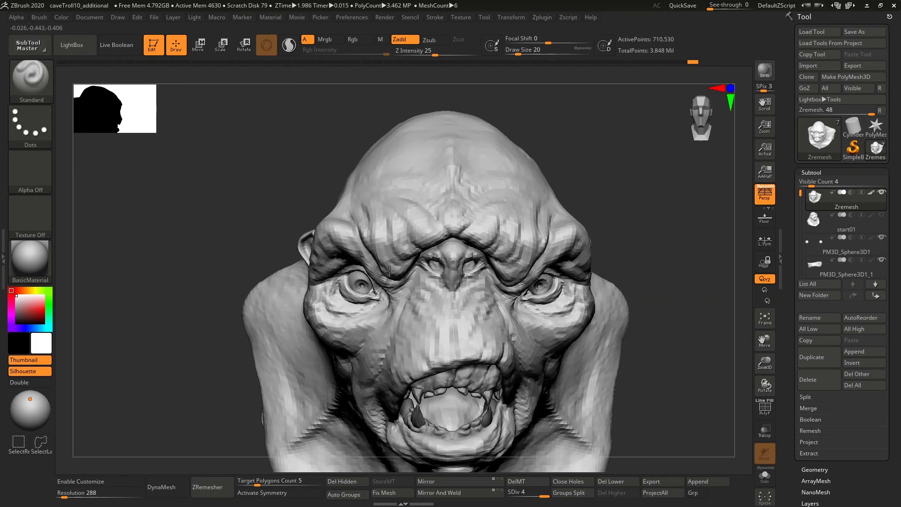
{"action": "right_click_drag", "start_coordinate": [476, 269], "coordinate": [363, 185], "text": "alt"}
{"action": "right_click_drag", "start_coordinate": [423, 218], "coordinate": [449, 240]}
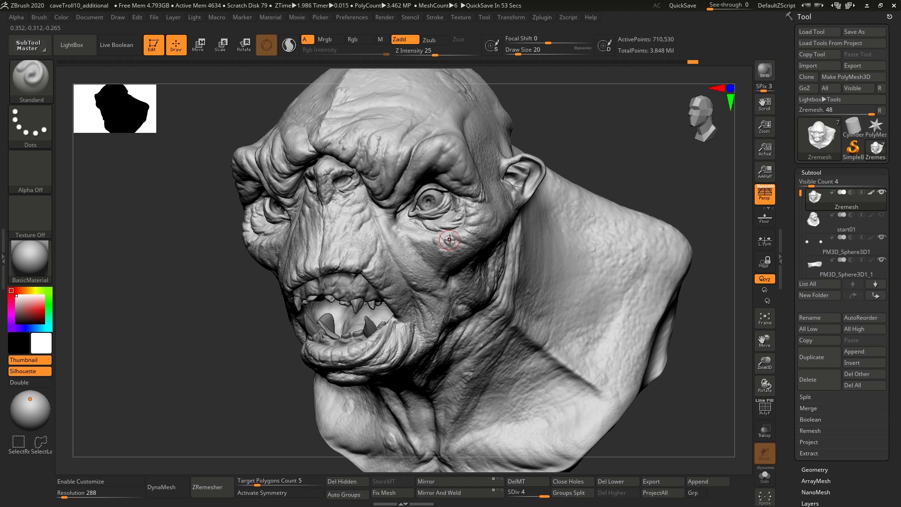
{"action": "right_click_drag", "start_coordinate": [486, 211], "coordinate": [495, 183], "text": "ctrl"}
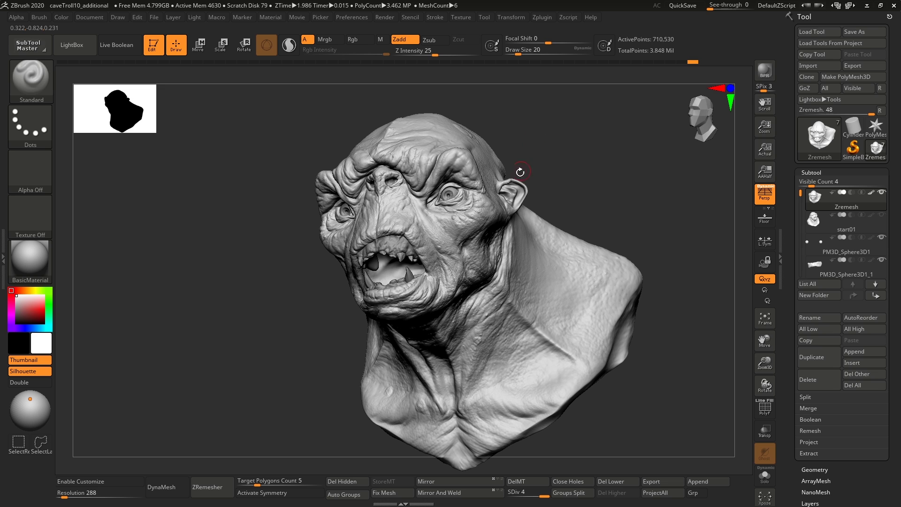
{"action": "right_click_drag", "start_coordinate": [519, 172], "coordinate": [501, 183]}
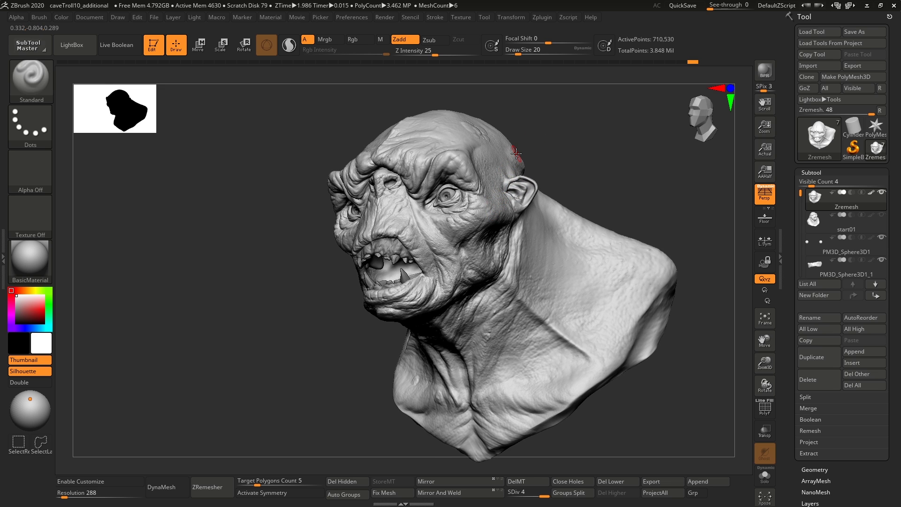
{"action": "right_click_drag", "start_coordinate": [539, 152], "coordinate": [573, 146]}
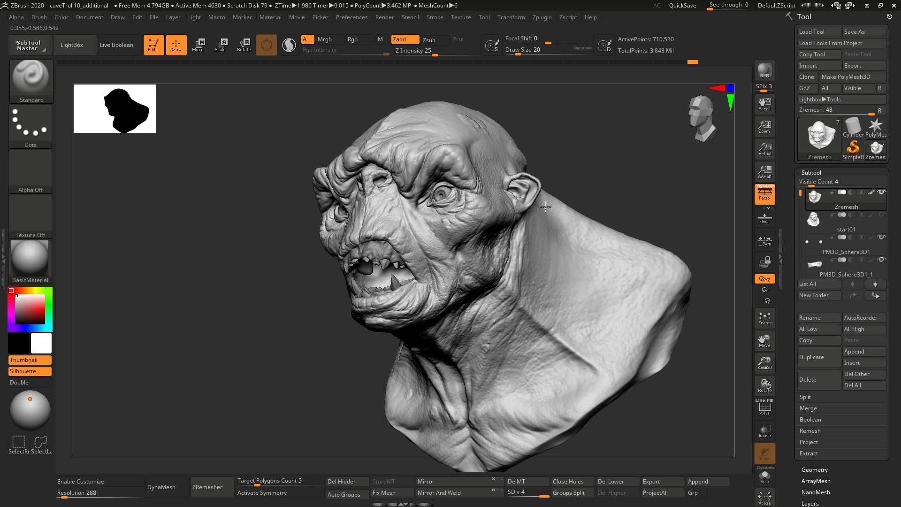
{"action": "right_click_drag", "start_coordinate": [535, 181], "coordinate": [511, 199]}
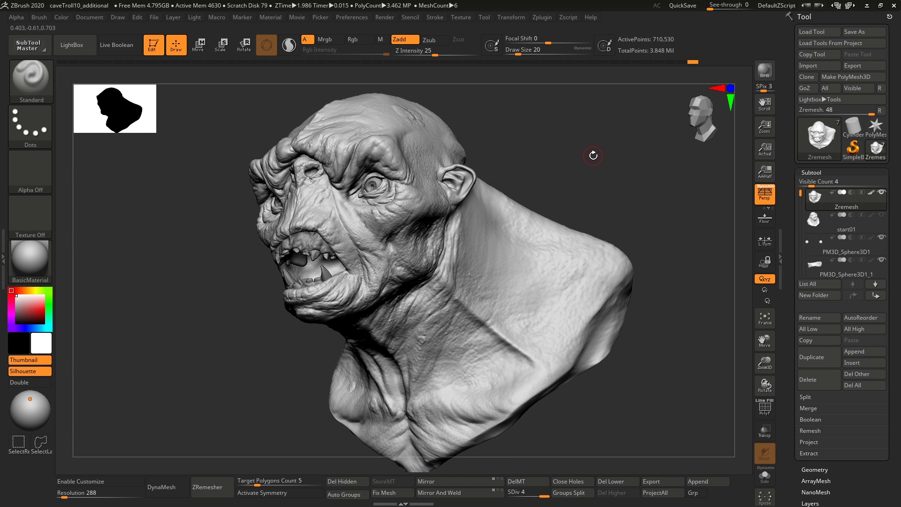